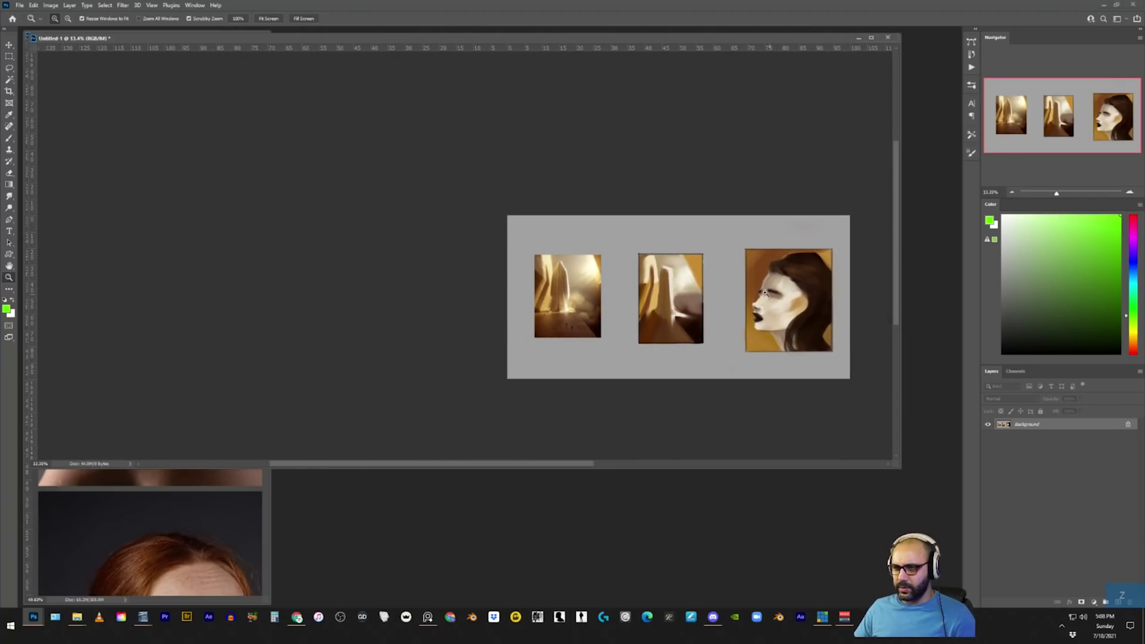
Add a new layer and load a hard round brush with gold sampled from the left painting.
left_click_drag(663, 290, 700, 248)
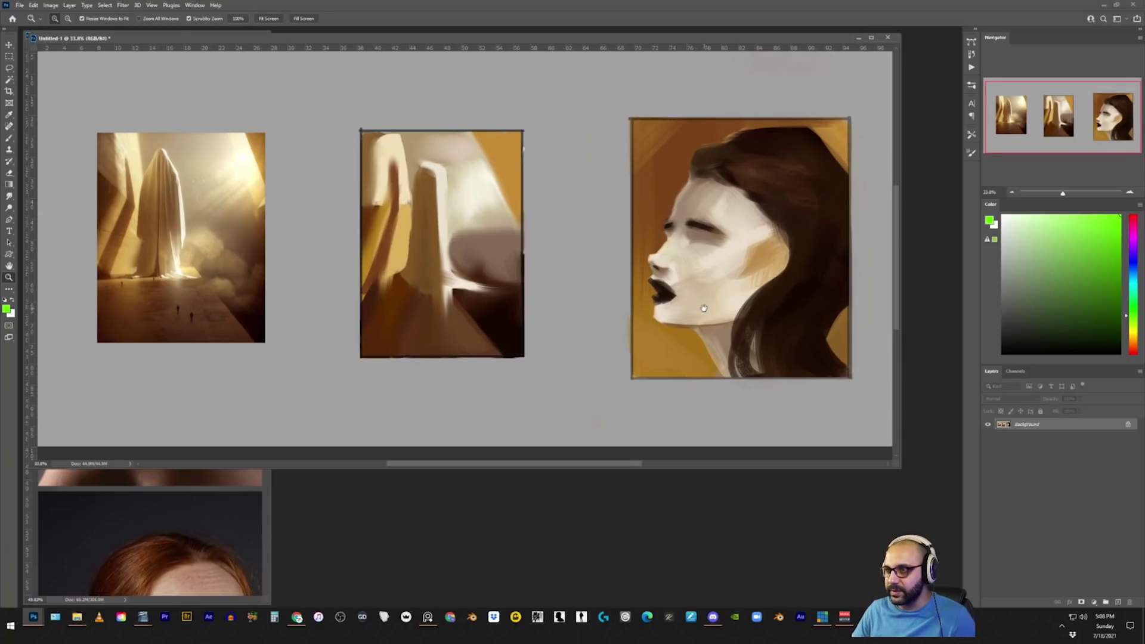
mouse_move(591, 271)
left_mouse_down()
mouse_move(815, 303)
mouse_move(860, 327)
left_mouse_up()
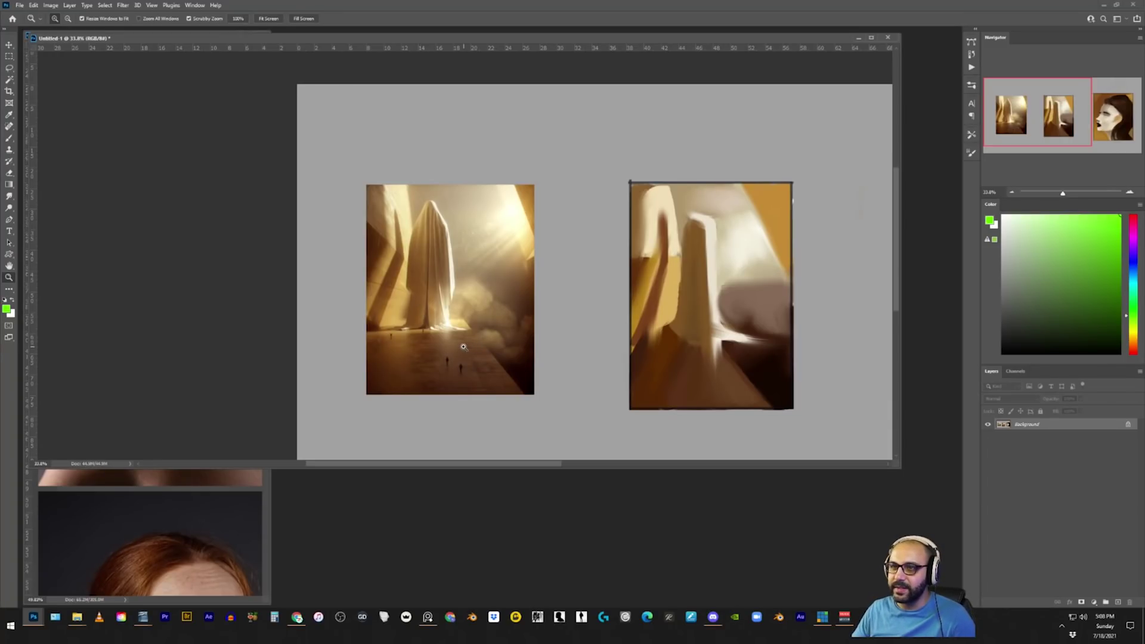
key("ctrl+shift+alt+n")
key("b")
left_click(399, 299, "alt")
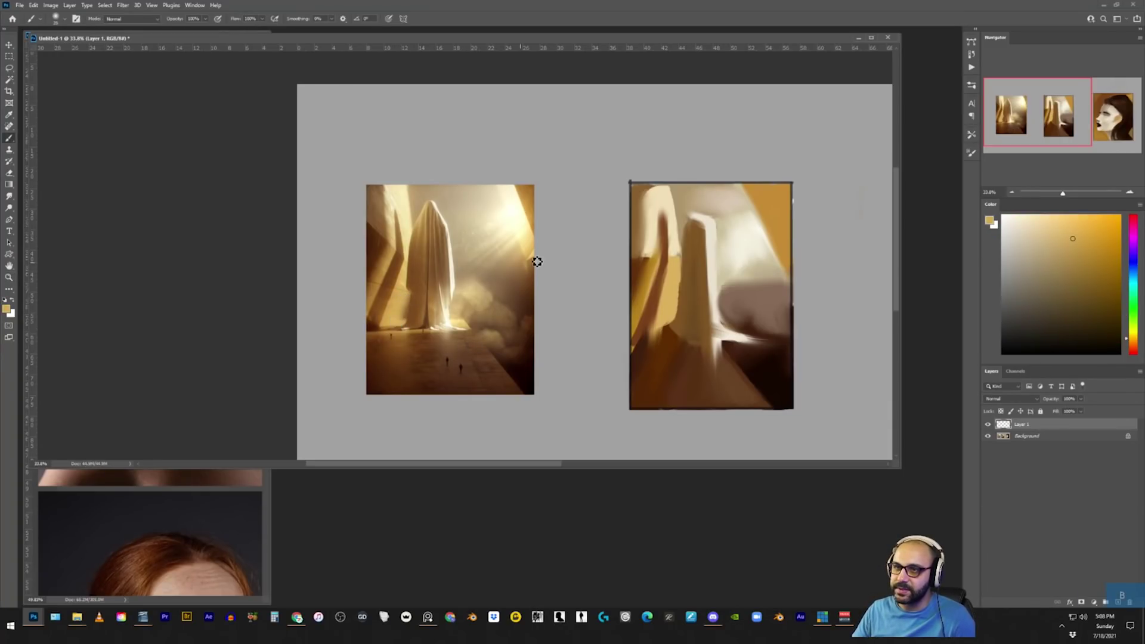
right_click(575, 236)
left_click(726, 255)
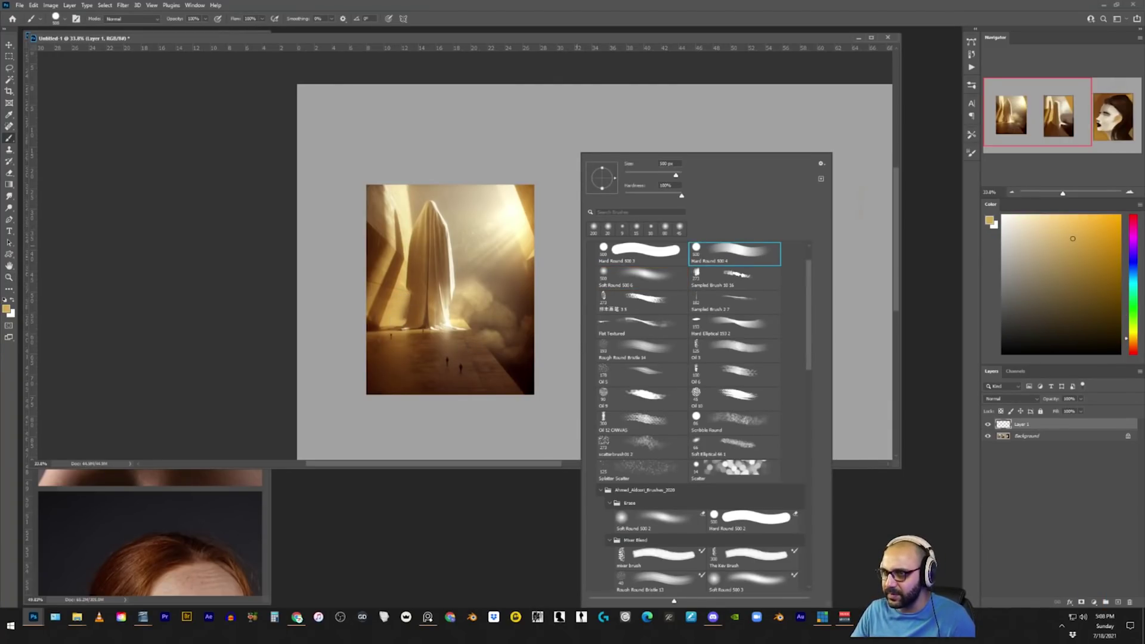
key("Return")
Paint gold, brown and cream swatches between the first two paintings.
left_click_drag(540, 264, 582, 305)
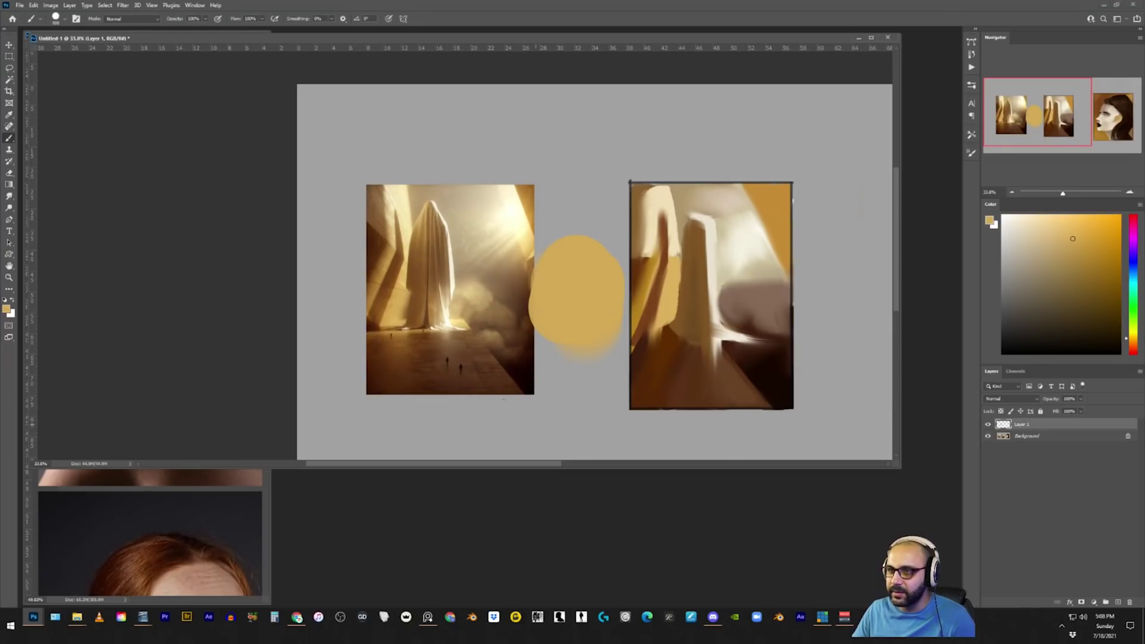
left_click(442, 384, "alt")
left_click_drag(562, 372, 568, 301)
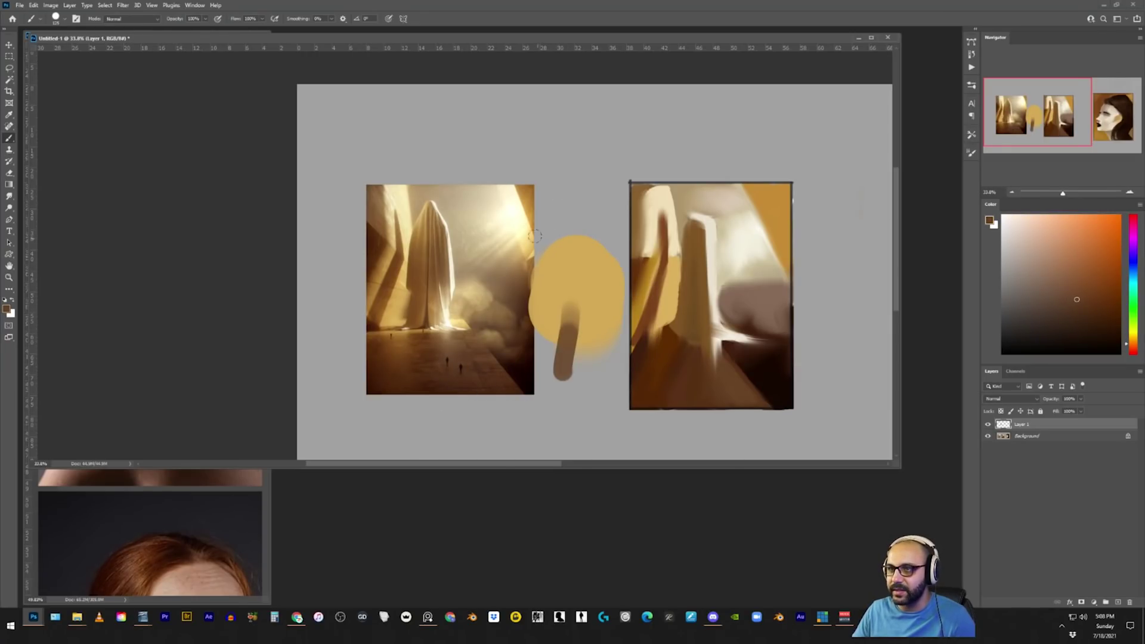
left_click(515, 231, "alt")
left_click_drag(609, 236, 591, 276)
left_click(562, 352, "alt")
mouse_move(524, 292)
left_mouse_down()
mouse_move(546, 319)
mouse_move(718, 290)
mouse_move(545, 304)
mouse_move(569, 321)
left_mouse_up()
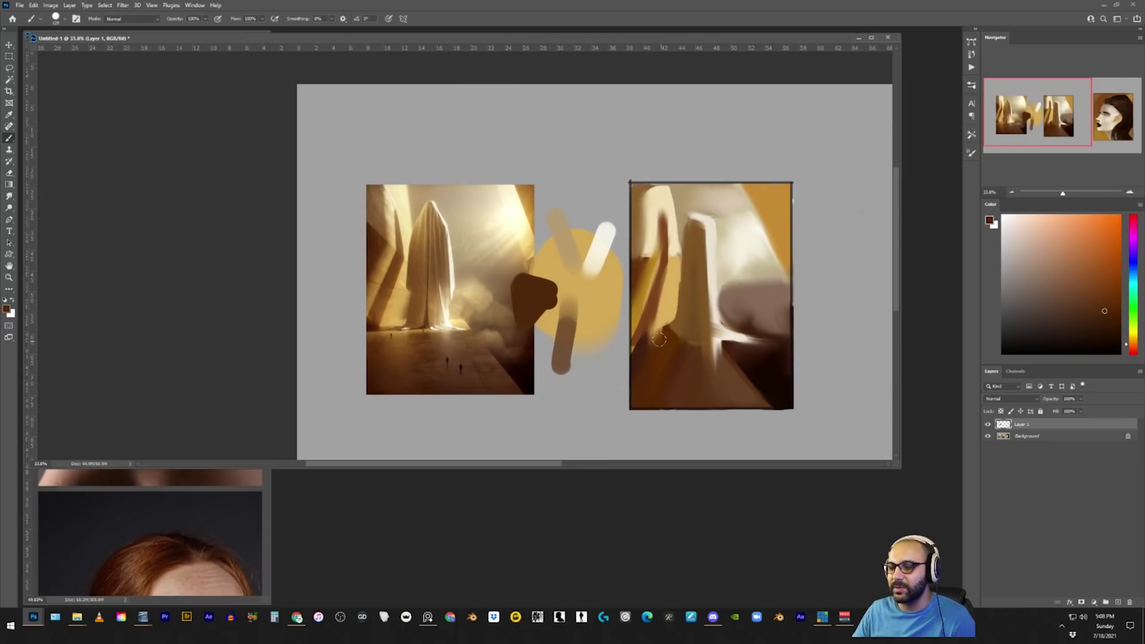
On a second new layer, paint a cream oval and a golden test stroke beside the middle painting.
left_click_drag(742, 331, 453, 307)
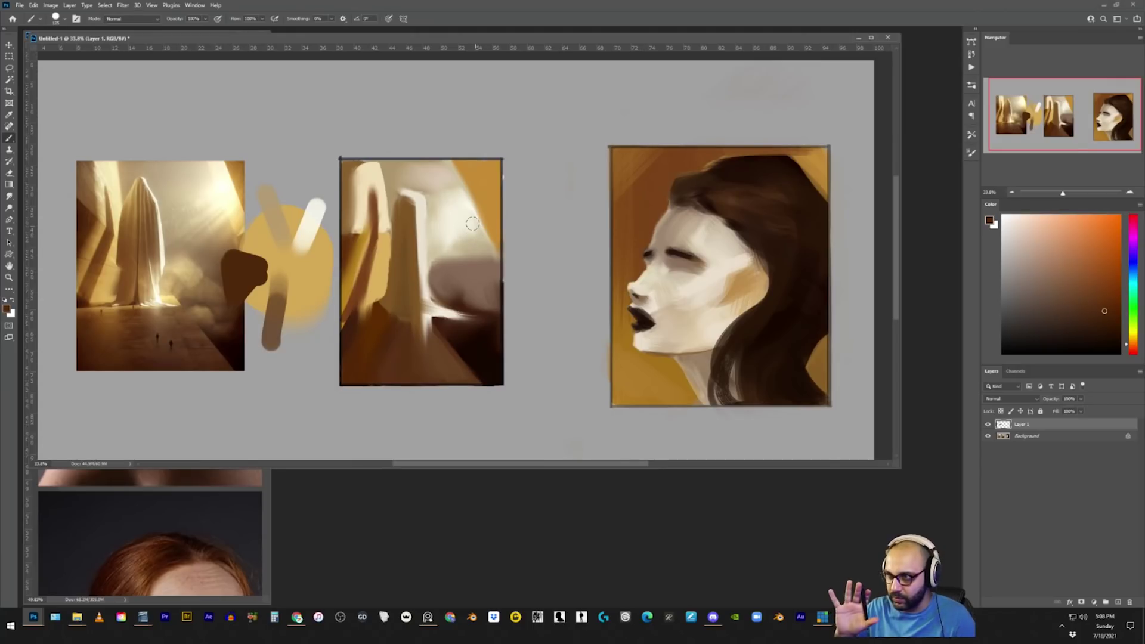
key("ctrl+shift+alt+n")
left_click(452, 190, "alt")
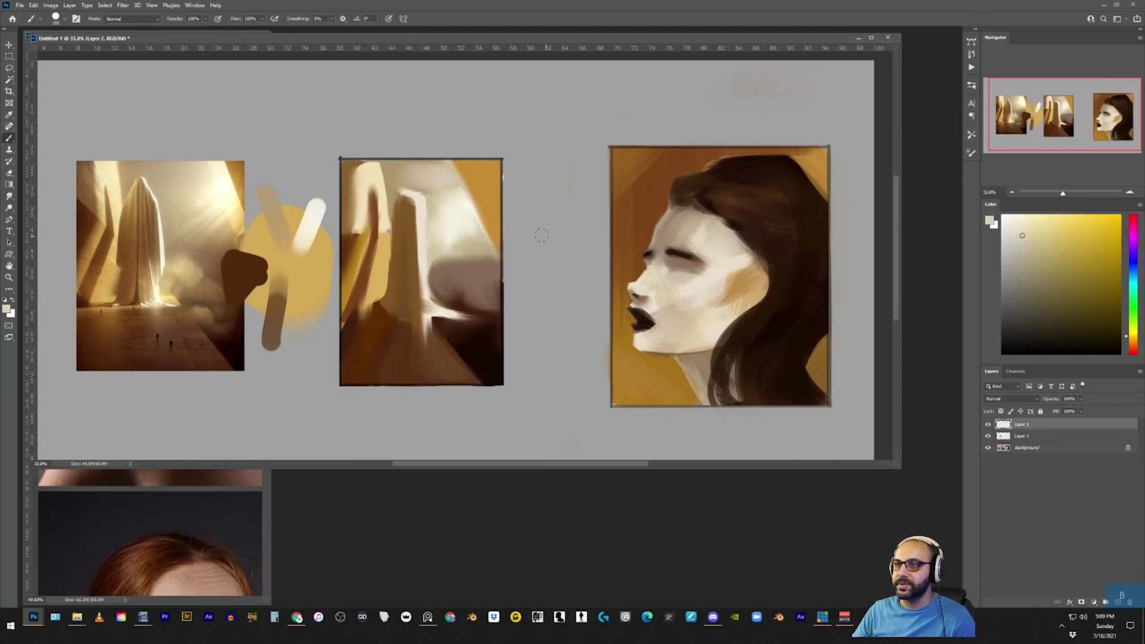
mouse_move(555, 255)
left_mouse_down()
mouse_move(562, 271)
mouse_move(557, 263)
left_mouse_up()
left_click(457, 220, "alt")
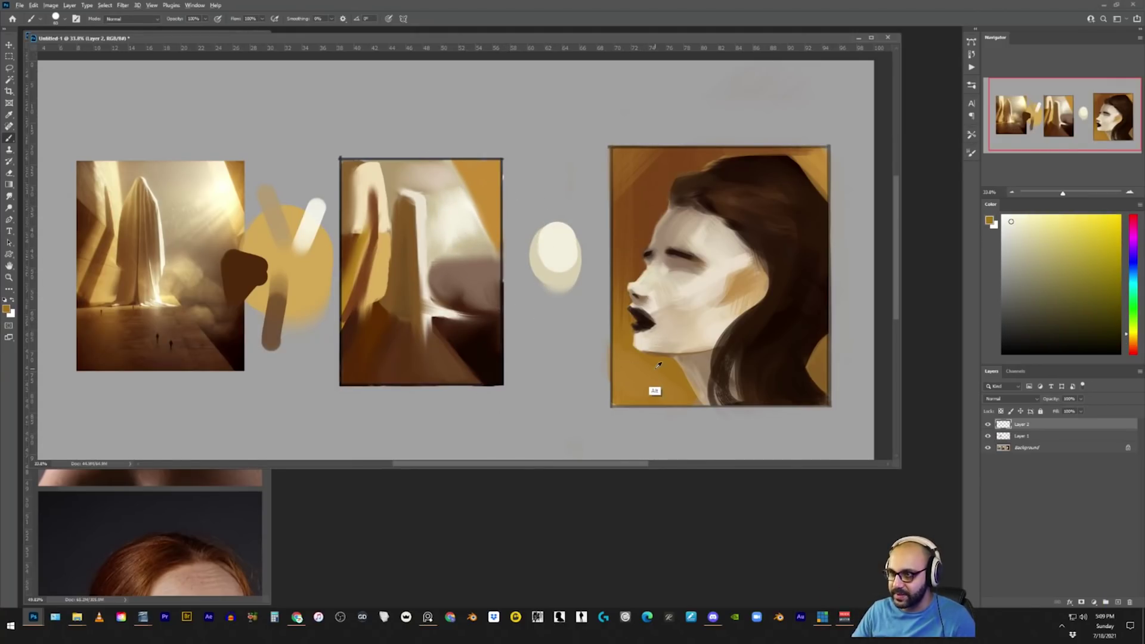
left_click(655, 392, "alt")
left_click_drag(549, 301, 549, 330)
Delete the cream oval and swatch layers and zoom out to all three paintings.
key("Delete")
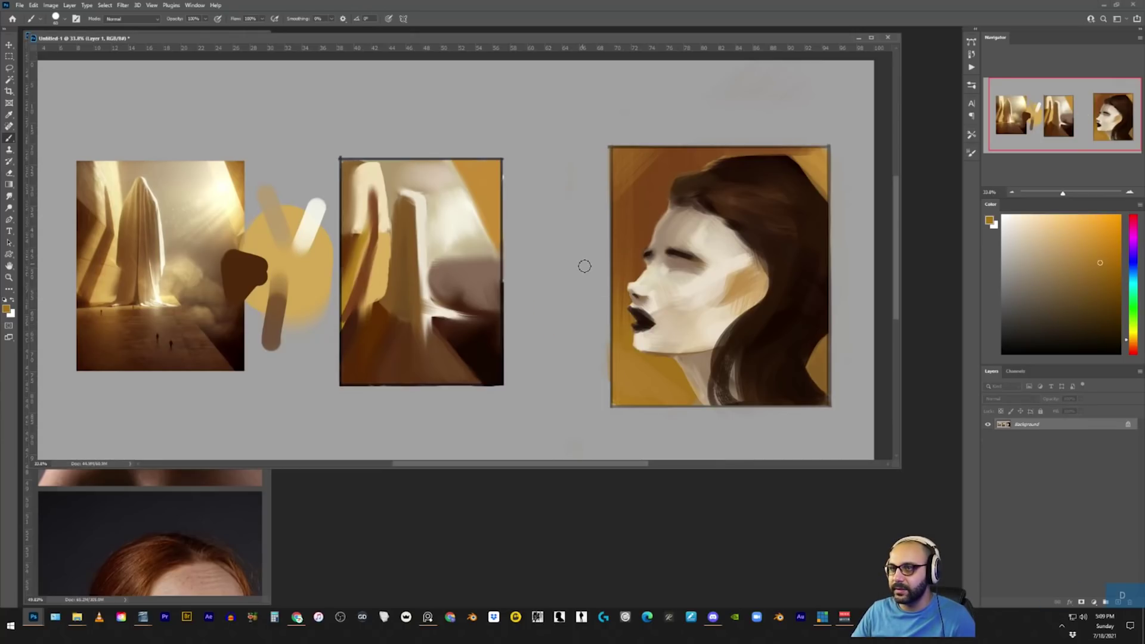
key("Delete")
key("z")
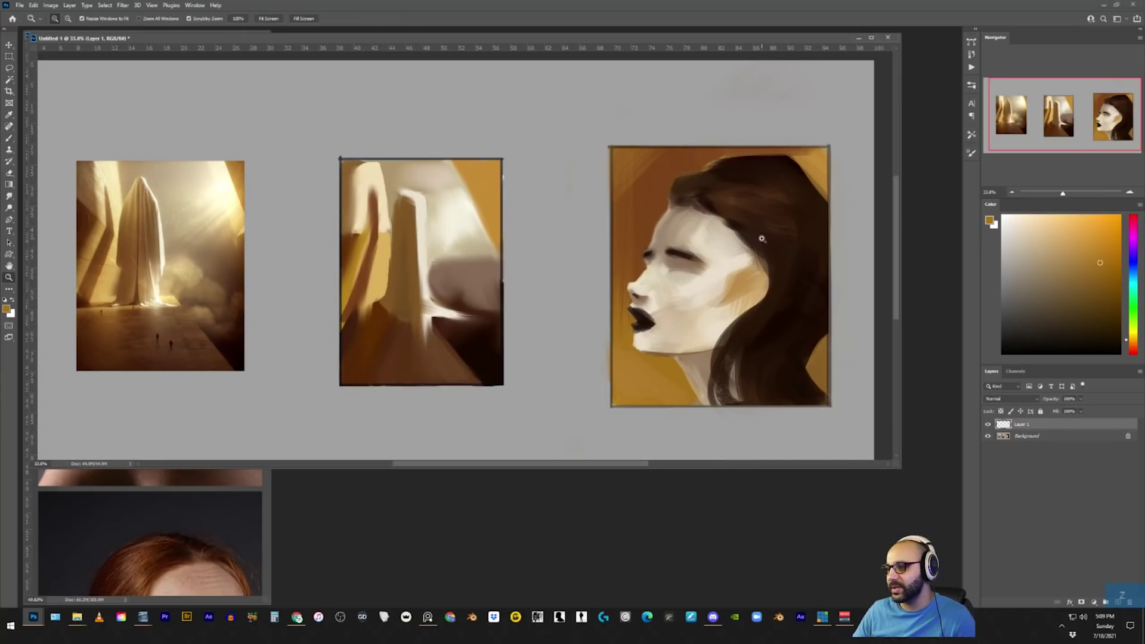
left_click_drag(768, 239, 757, 242)
key("b")
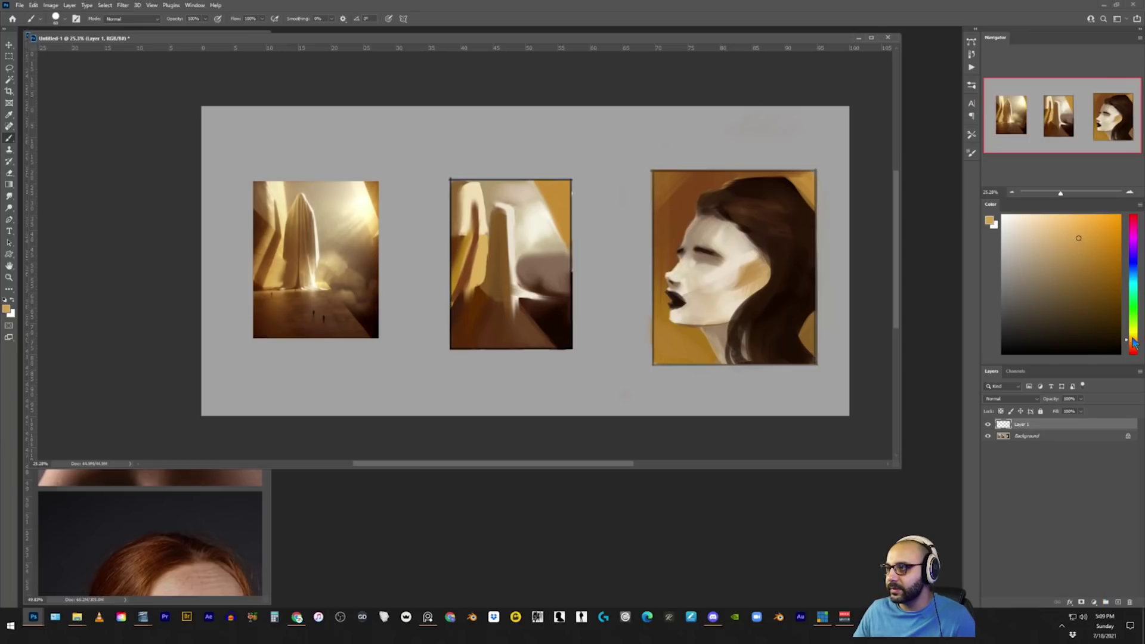
Wash yellow over the whole portrait and set that layer's blend mode to Multiply.
left_click_drag(1132, 338, 1132, 335)
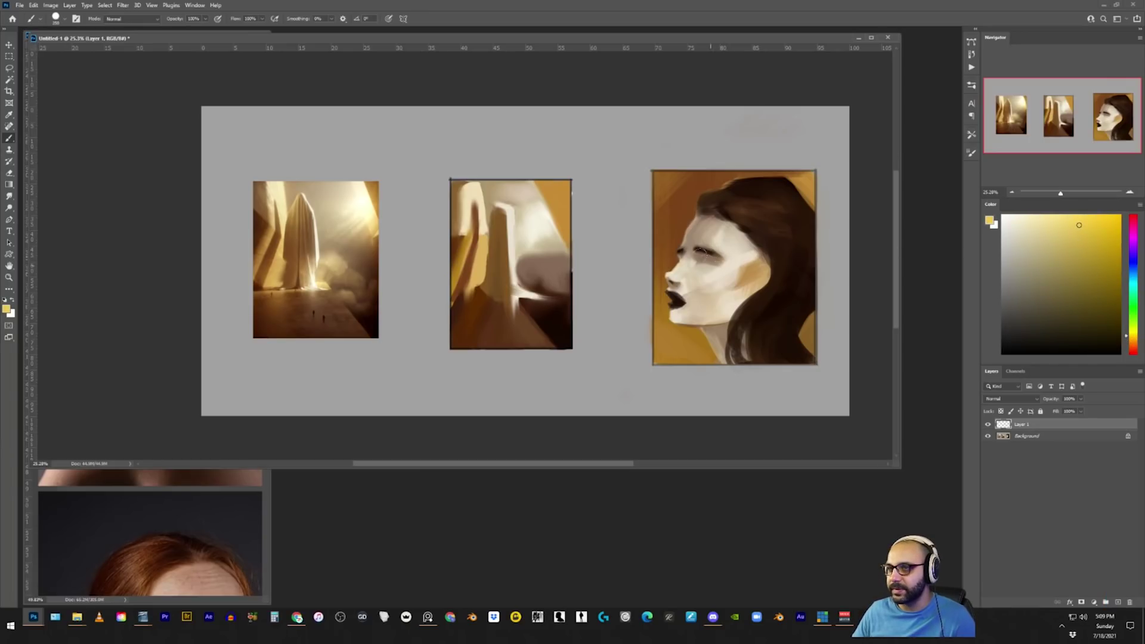
mouse_move(673, 215)
left_mouse_down()
mouse_move(716, 334)
mouse_move(775, 328)
left_mouse_up()
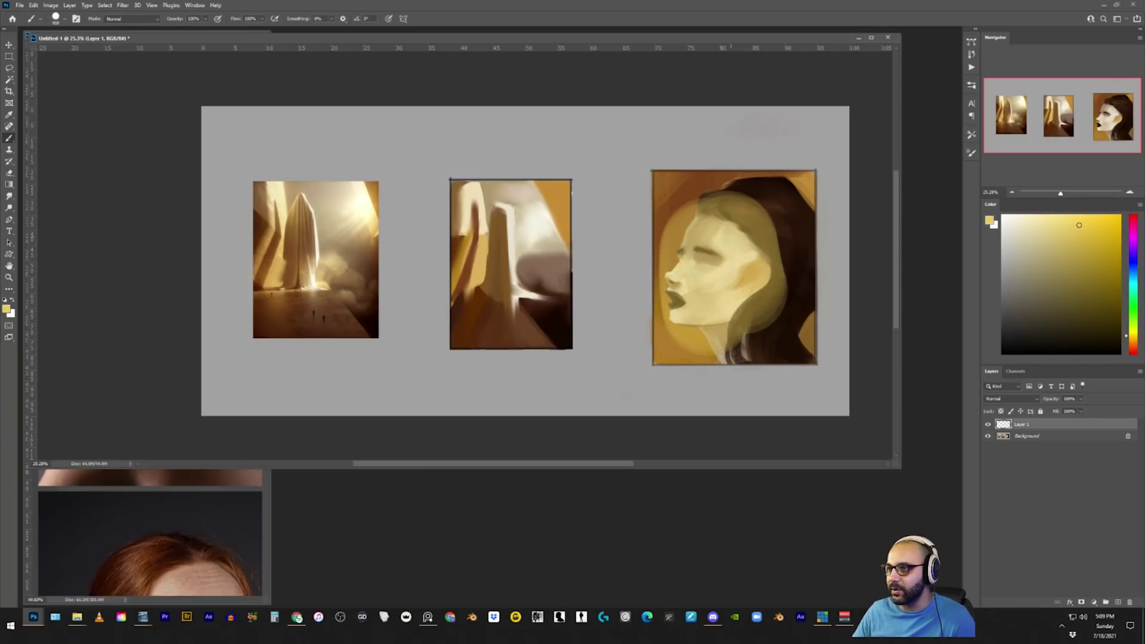
left_click_drag(775, 250, 685, 358)
left_click_drag(686, 179, 817, 358)
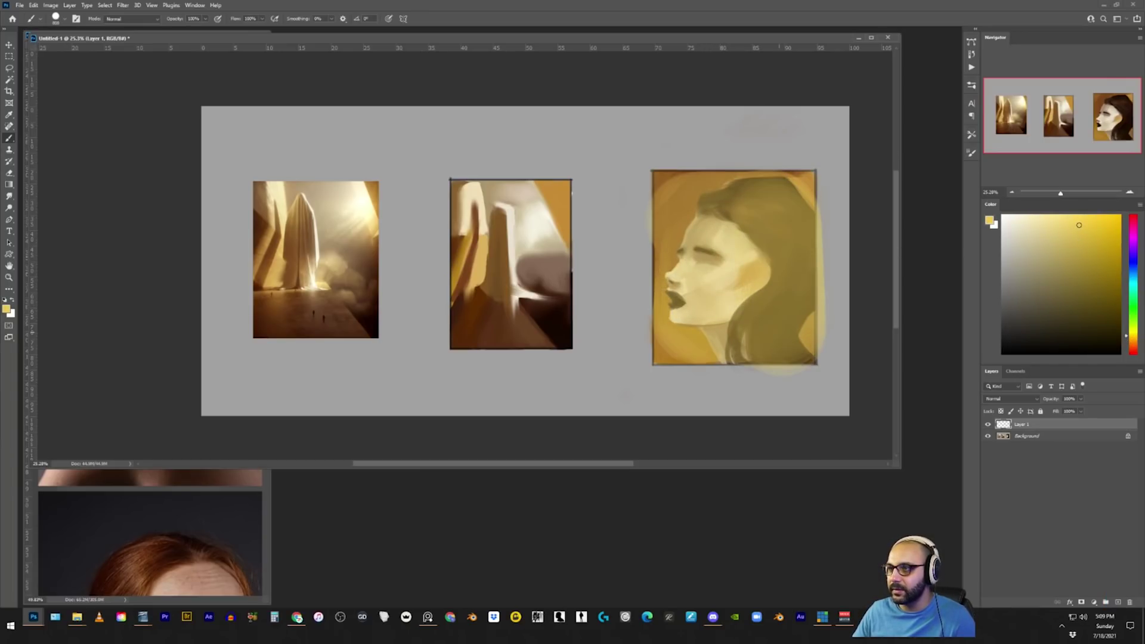
left_click(1012, 398)
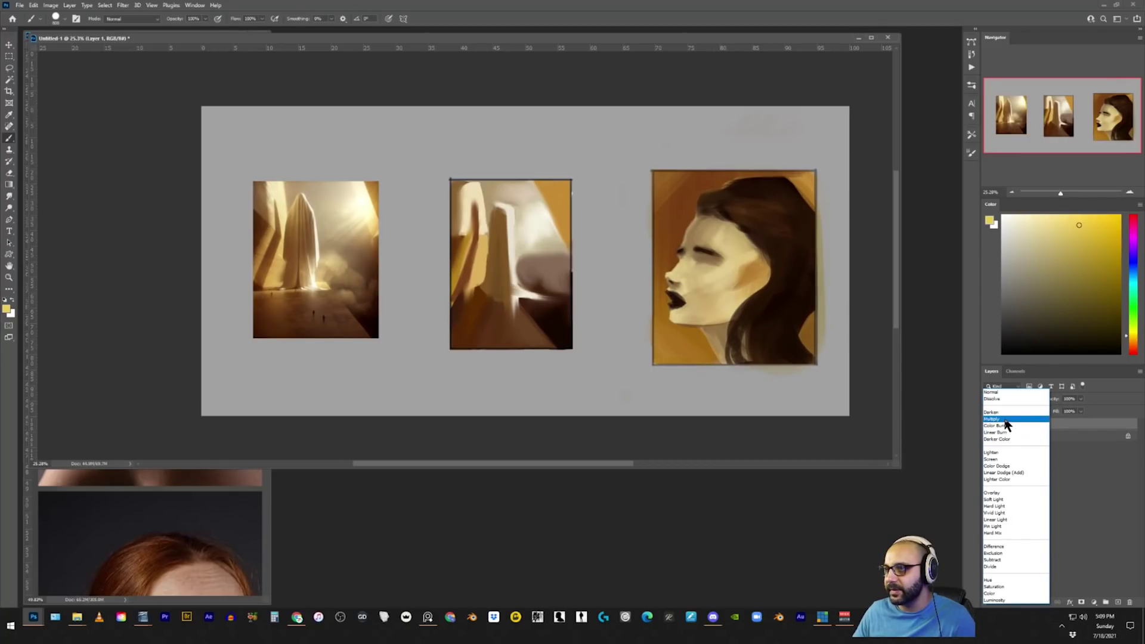
left_click(1006, 420)
scroll(716, 269, "up", 2)
scroll(715, 268, "up", 2)
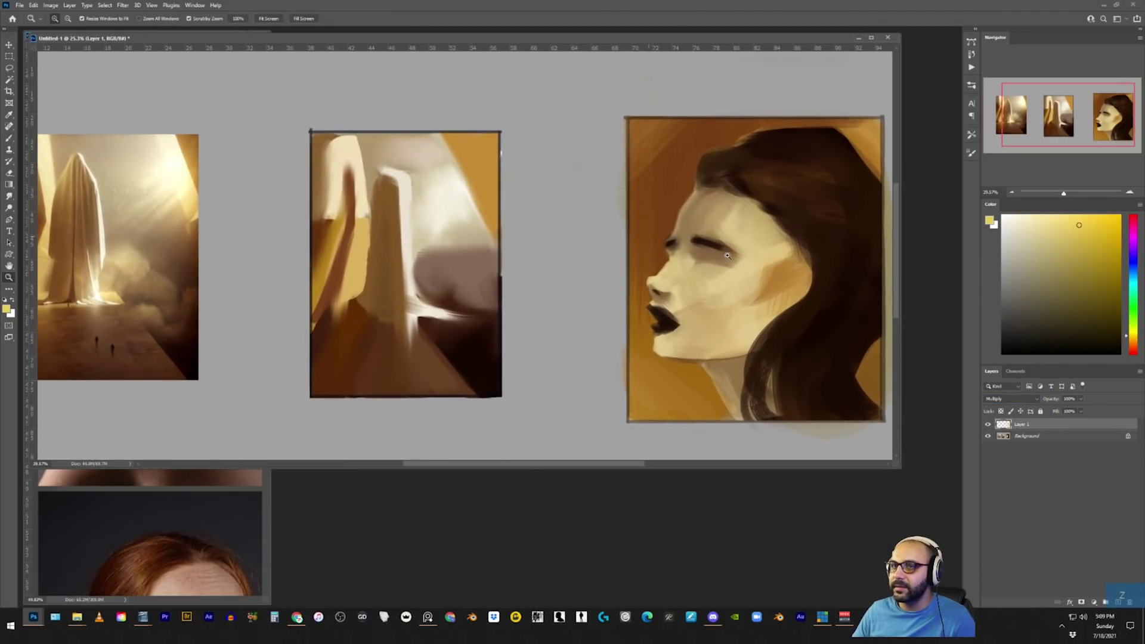
scroll(716, 265, "down", 3)
scroll(715, 260, "up", 3)
On a new layer, paint light beige highlights over the eye, cheek, nose bridge and jaw.
key("ctrl+shift+alt+n")
key("b")
left_click(511, 185, "alt")
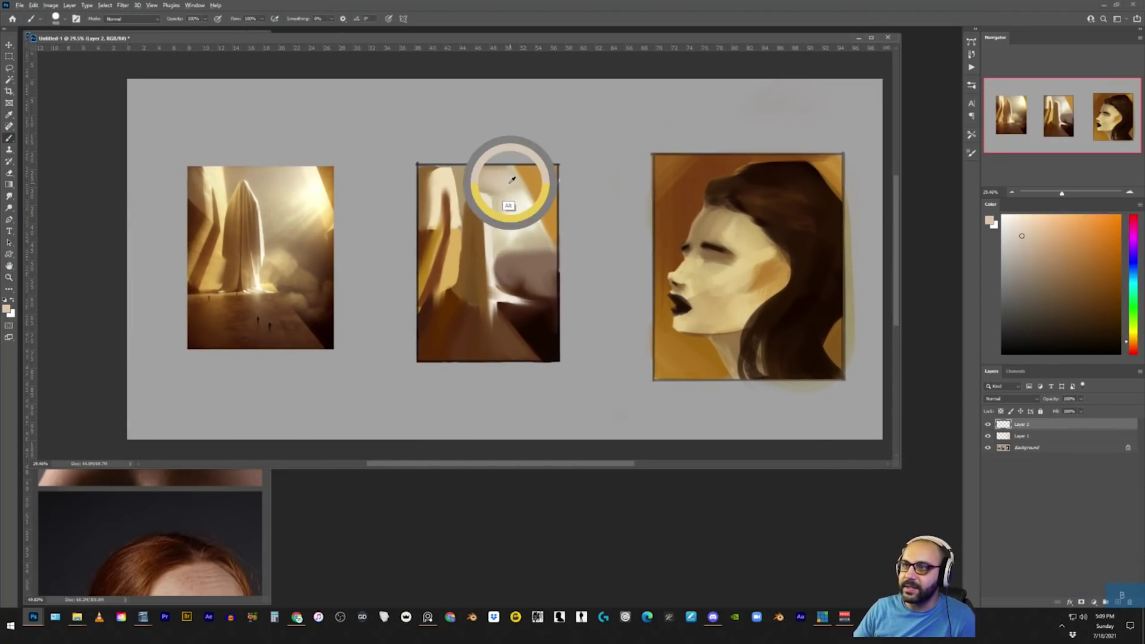
mouse_move(740, 231)
left_mouse_down()
mouse_move(721, 278)
mouse_move(694, 271)
left_mouse_up()
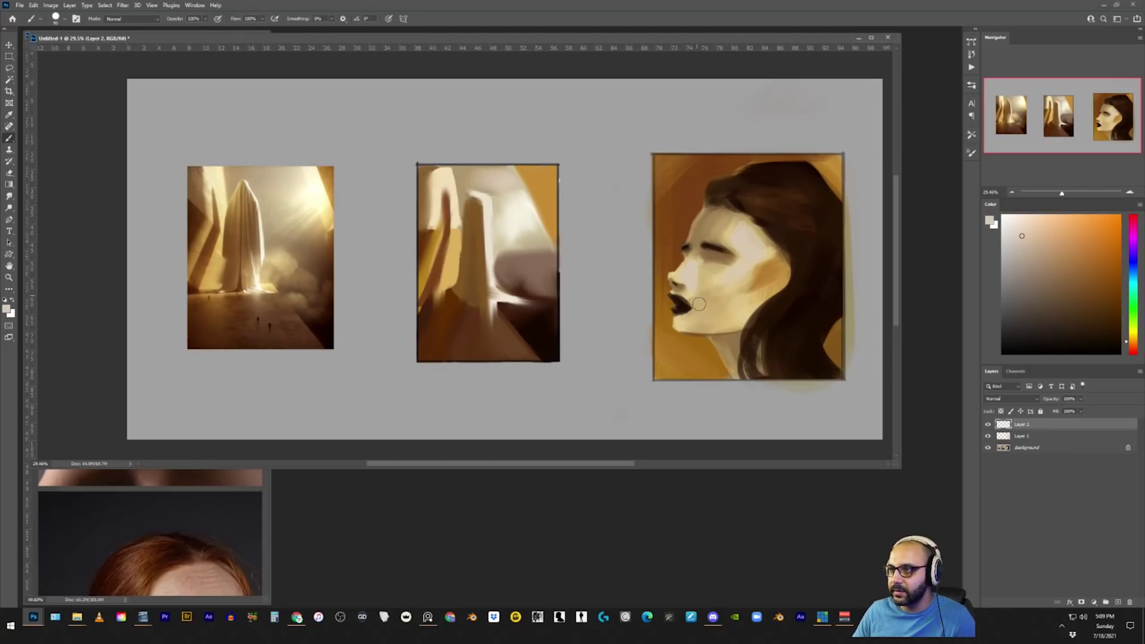
left_click(489, 230, "alt")
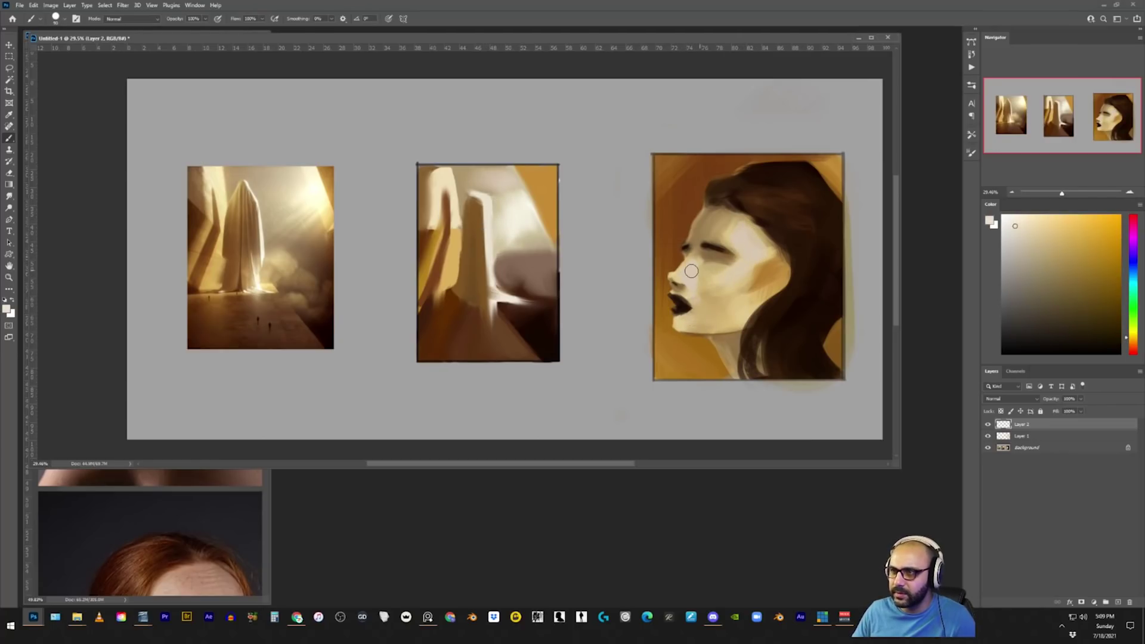
left_click_drag(693, 284, 691, 284)
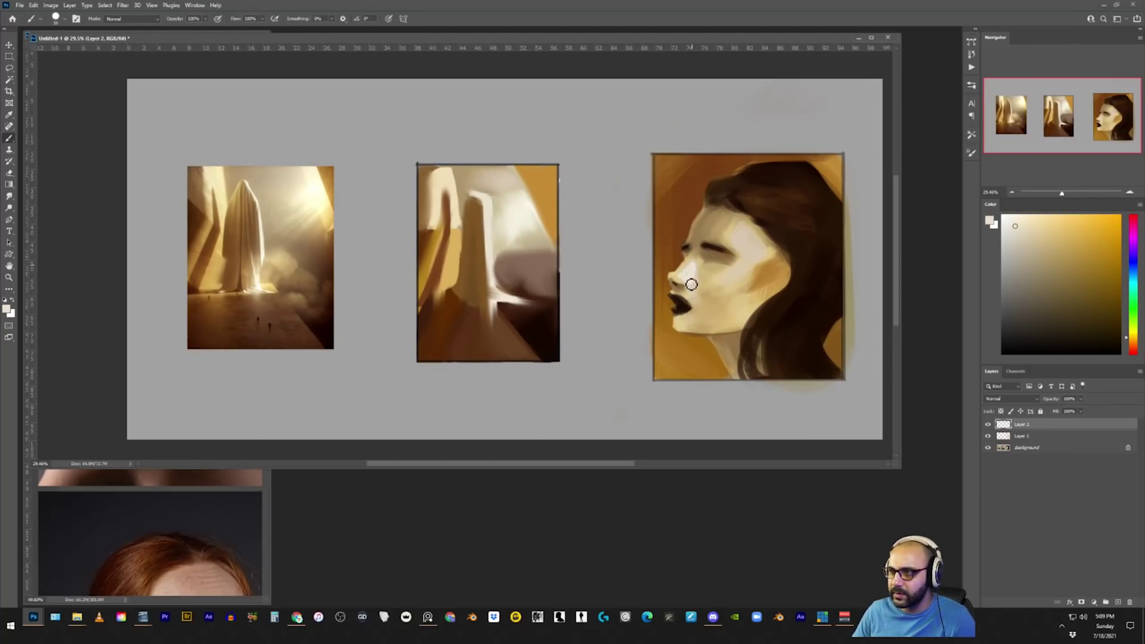
mouse_move(743, 250)
left_mouse_down()
mouse_move(744, 235)
mouse_move(736, 274)
mouse_move(741, 263)
mouse_move(756, 270)
mouse_move(701, 325)
mouse_move(748, 295)
mouse_move(726, 316)
mouse_move(737, 277)
mouse_move(709, 313)
mouse_move(728, 305)
mouse_move(704, 322)
mouse_move(709, 280)
mouse_move(763, 274)
mouse_move(728, 261)
left_mouse_up()
left_click(727, 317, "alt")
left_click(728, 304, "alt")
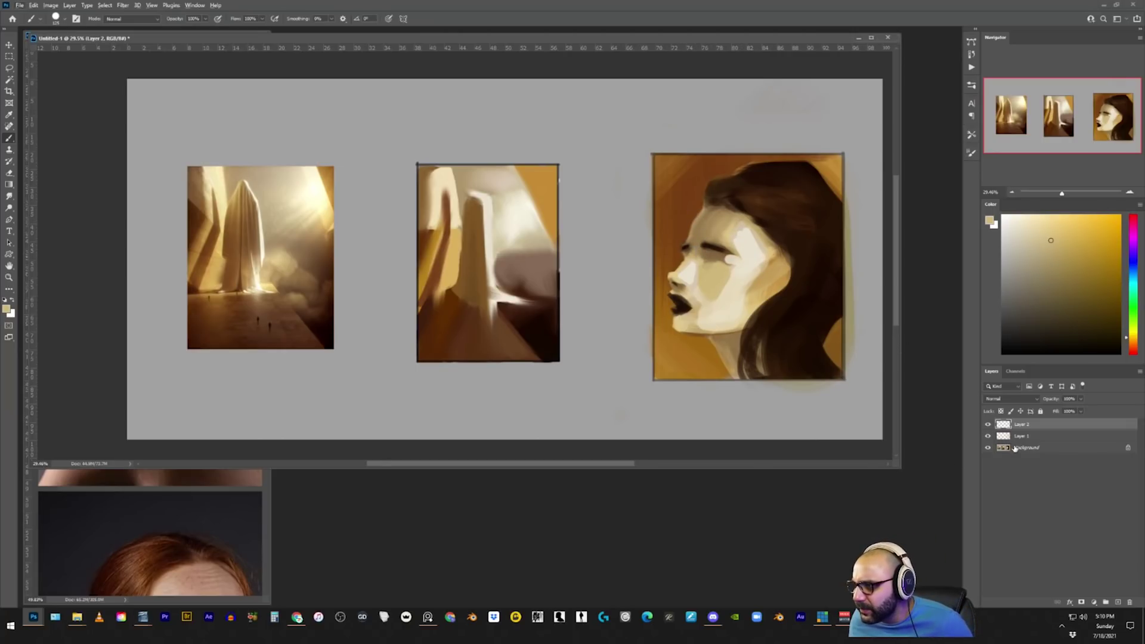
Merge the paintover layers into the background and zoom in slightly on the portrait.
key("ctrl+shift+e")
key("z")
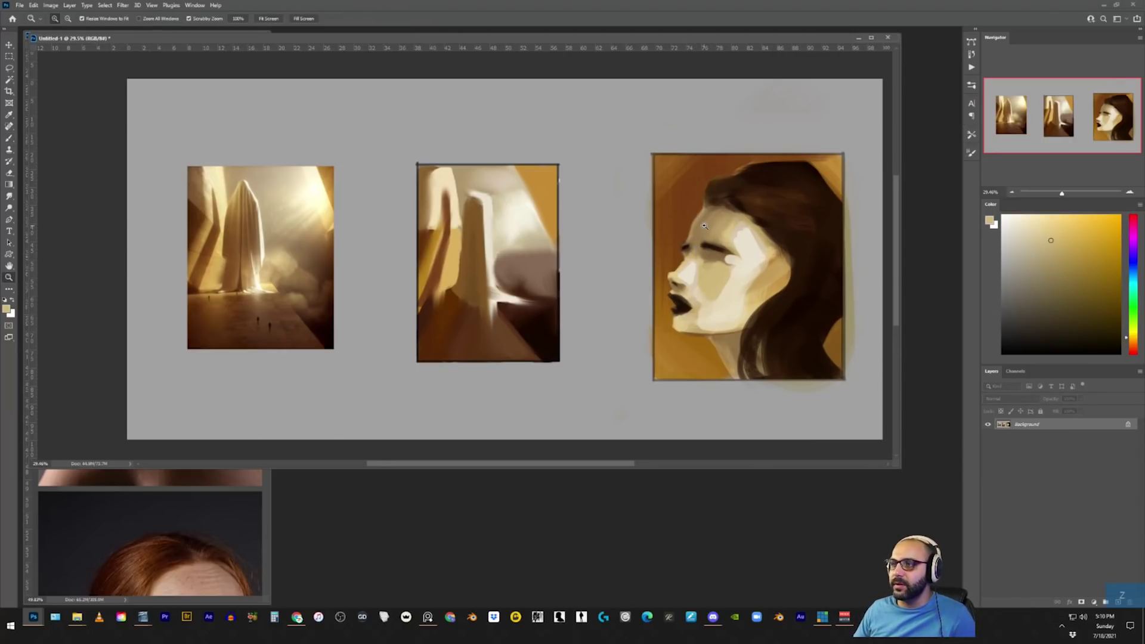
left_click_drag(704, 225, 780, 290)
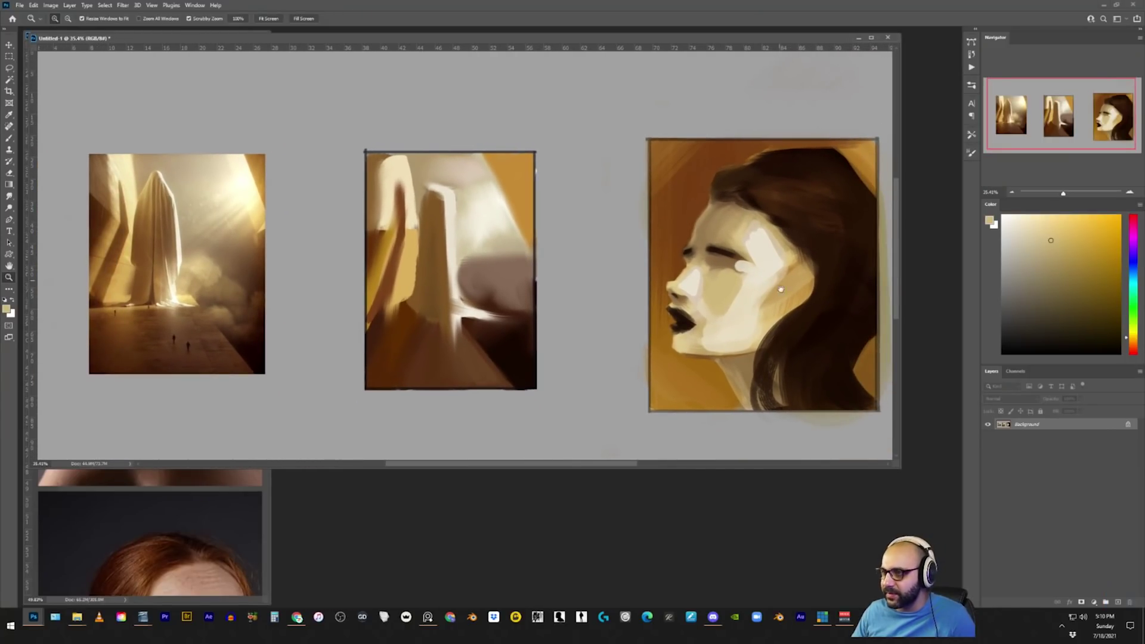
Undo the layer merge and minimise the browser showing the red fruit studies.
key("ctrl+z")
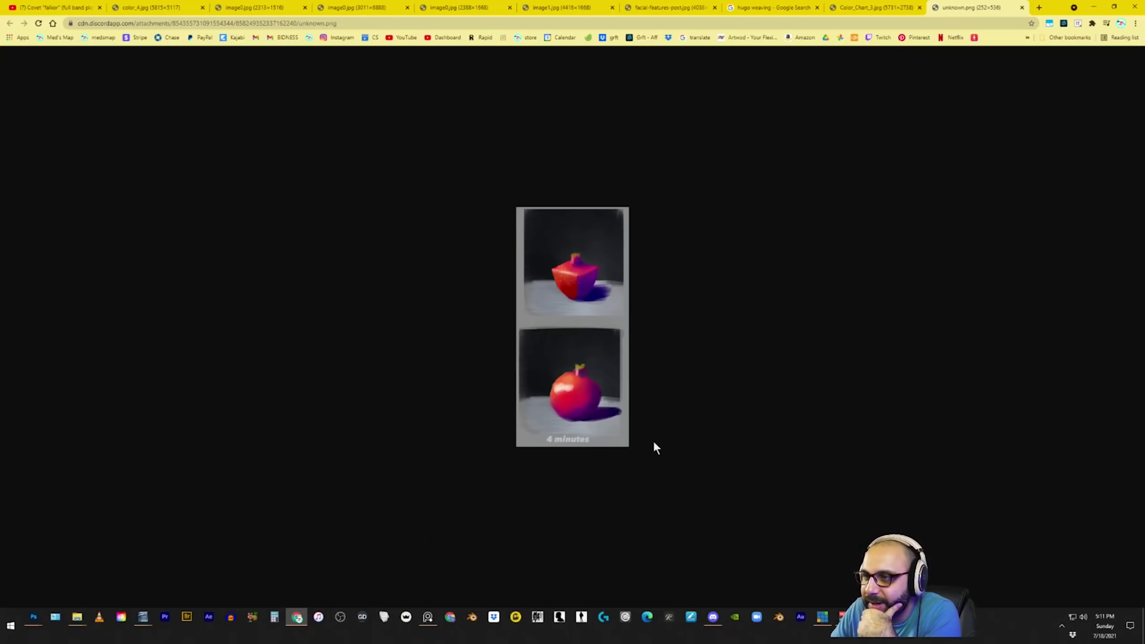
left_click(1091, 8)
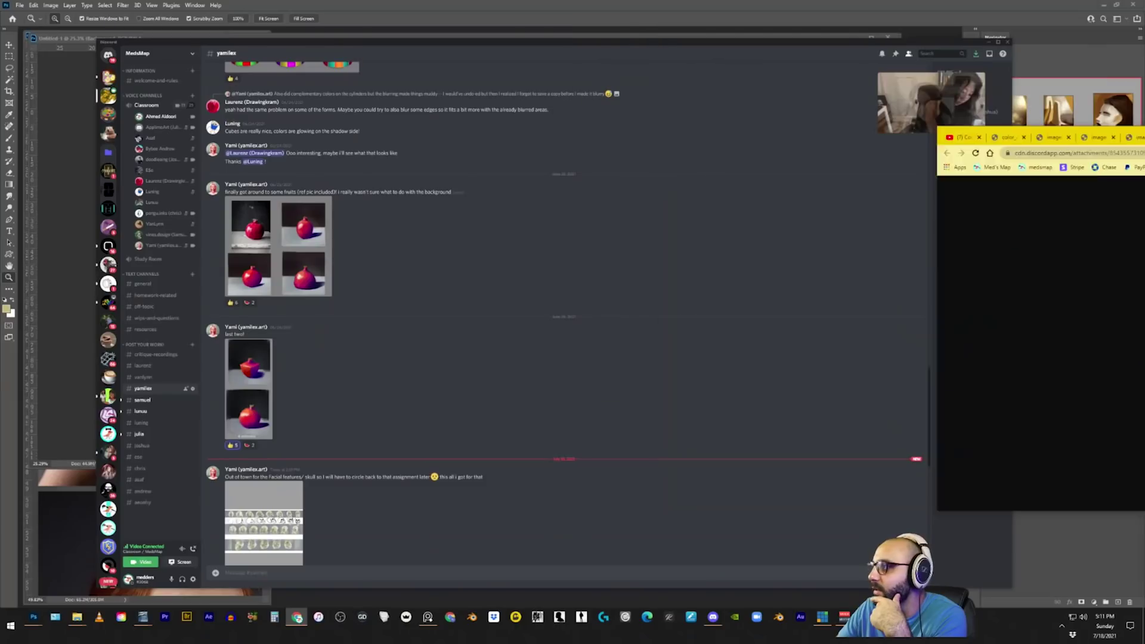
Return to the portrait, create an empty markup layer and load a dark red brush colour.
left_click(961, 4)
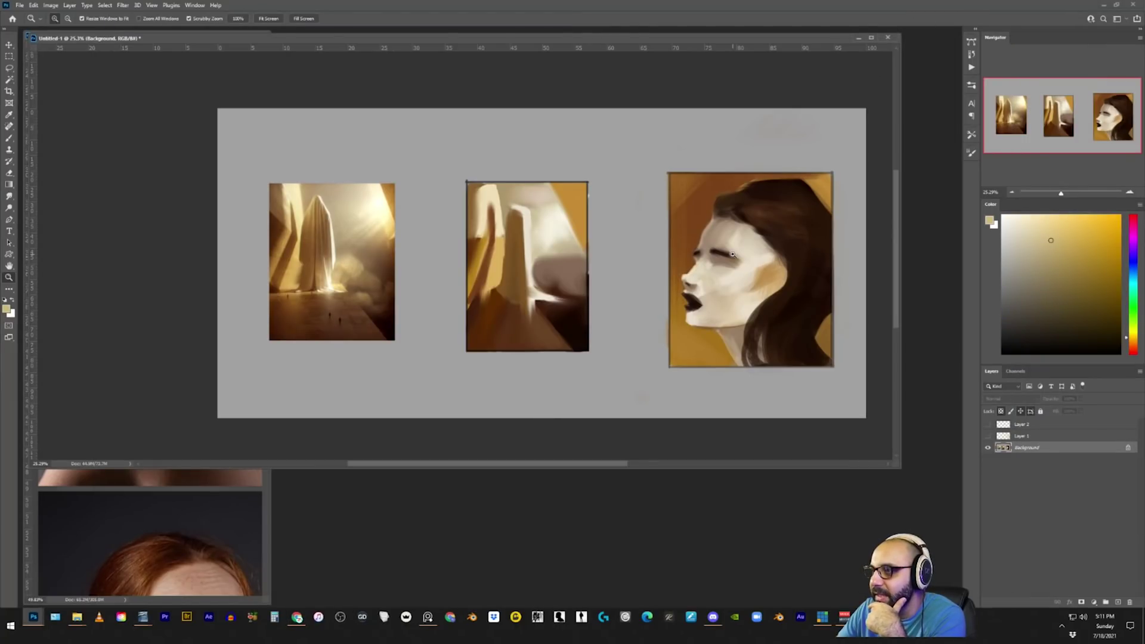
left_click(748, 228)
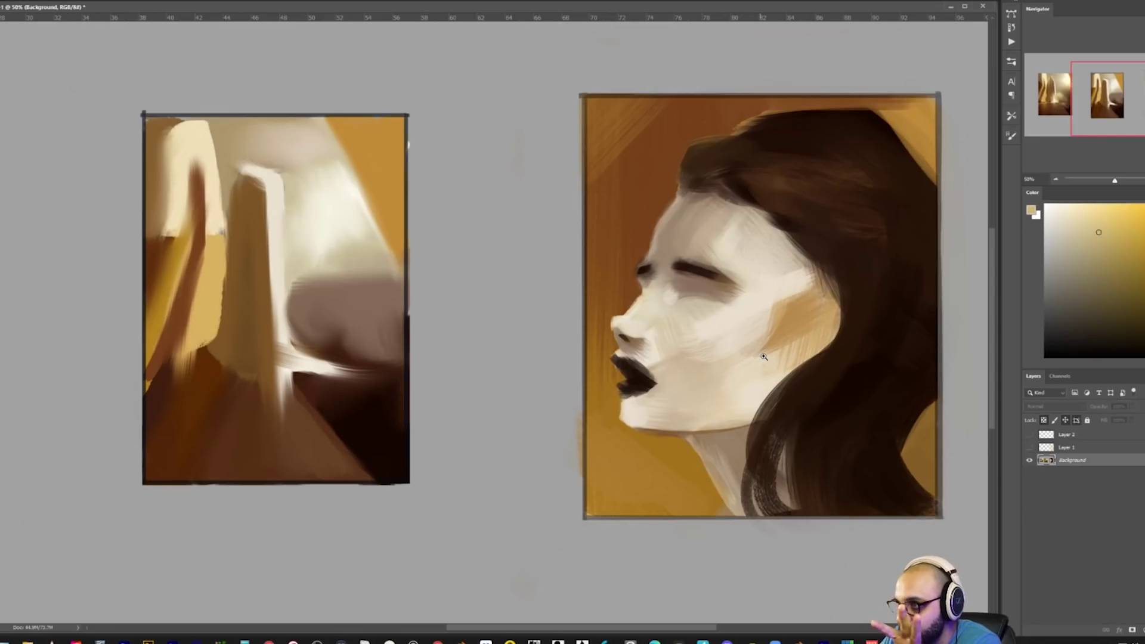
scroll(763, 356, "down", 3)
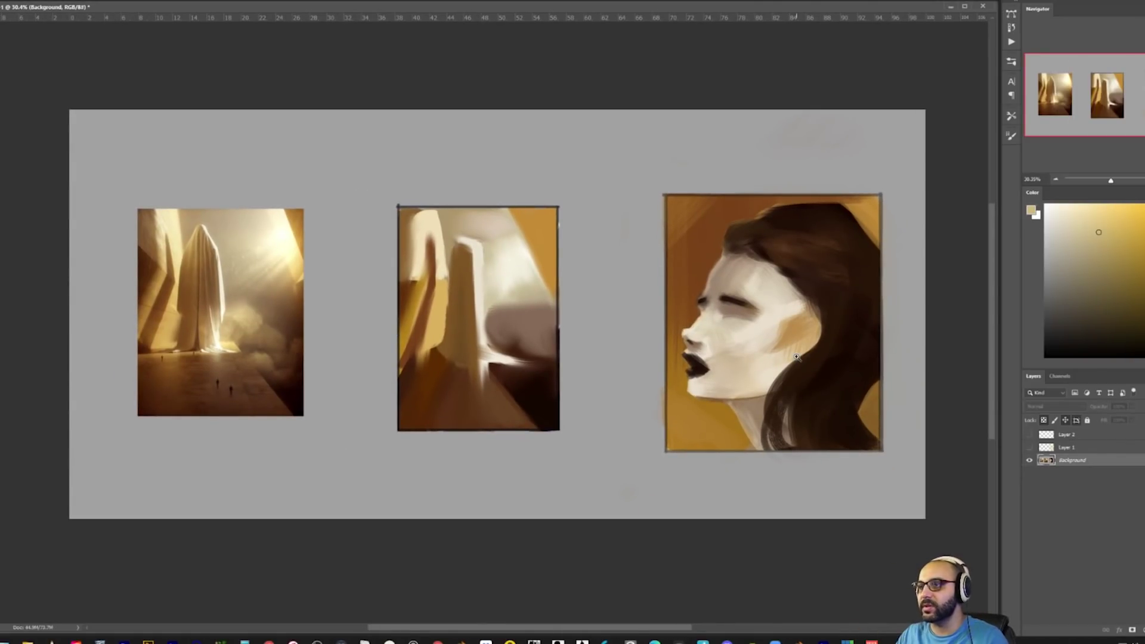
scroll(742, 294, "up", 2)
scroll(742, 294, "down", 2)
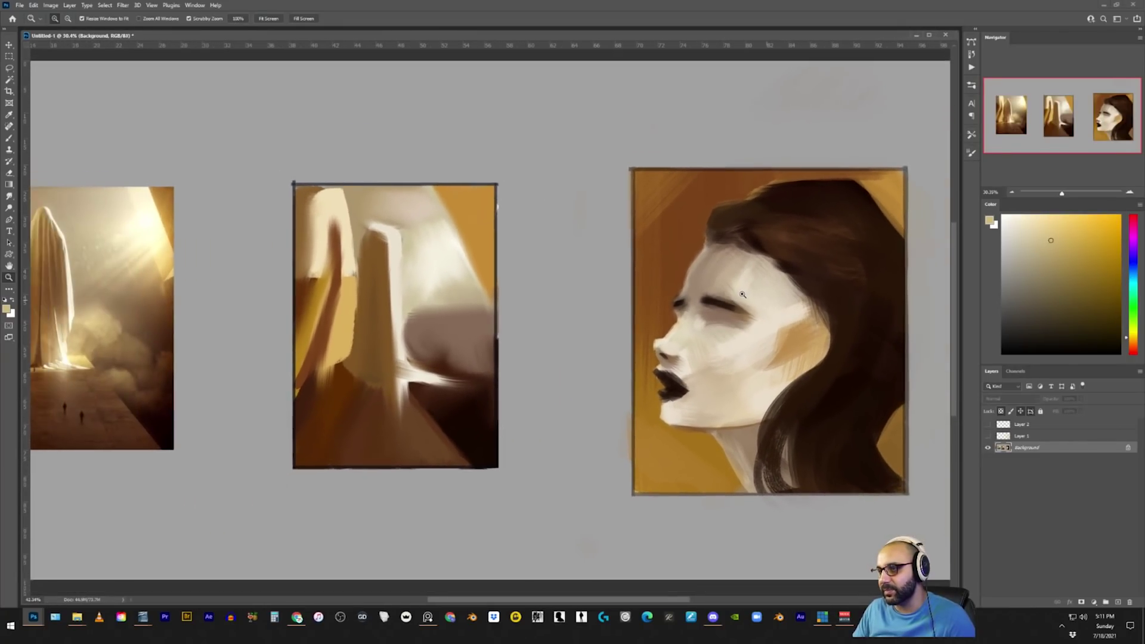
key("ctrl+alt+shift+n")
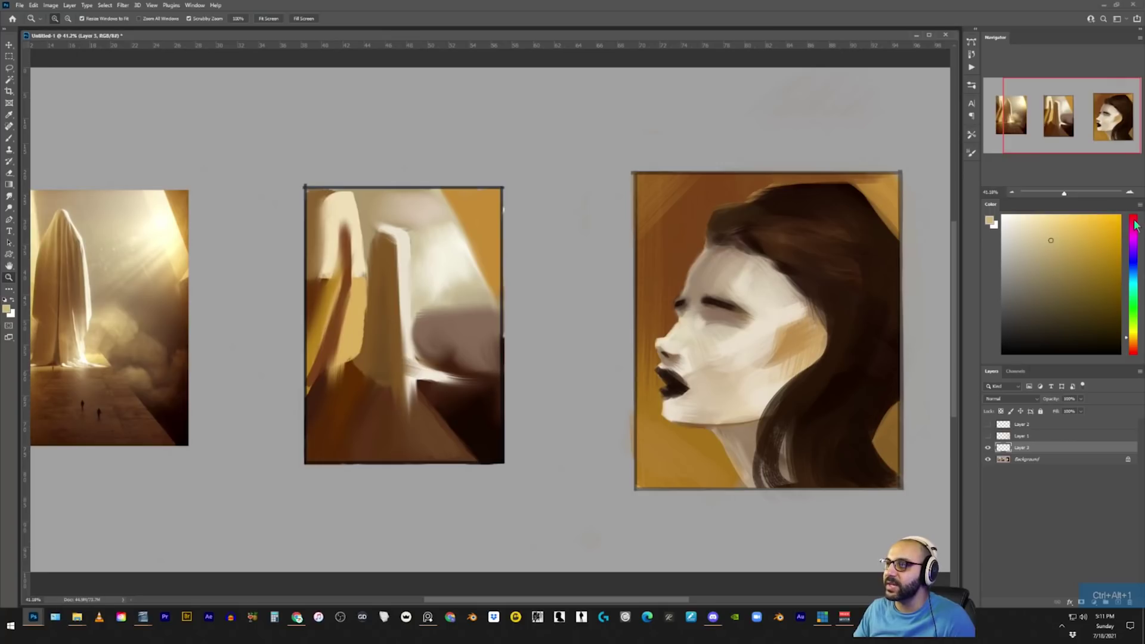
left_click(1134, 222)
left_click(1120, 244)
key("b")
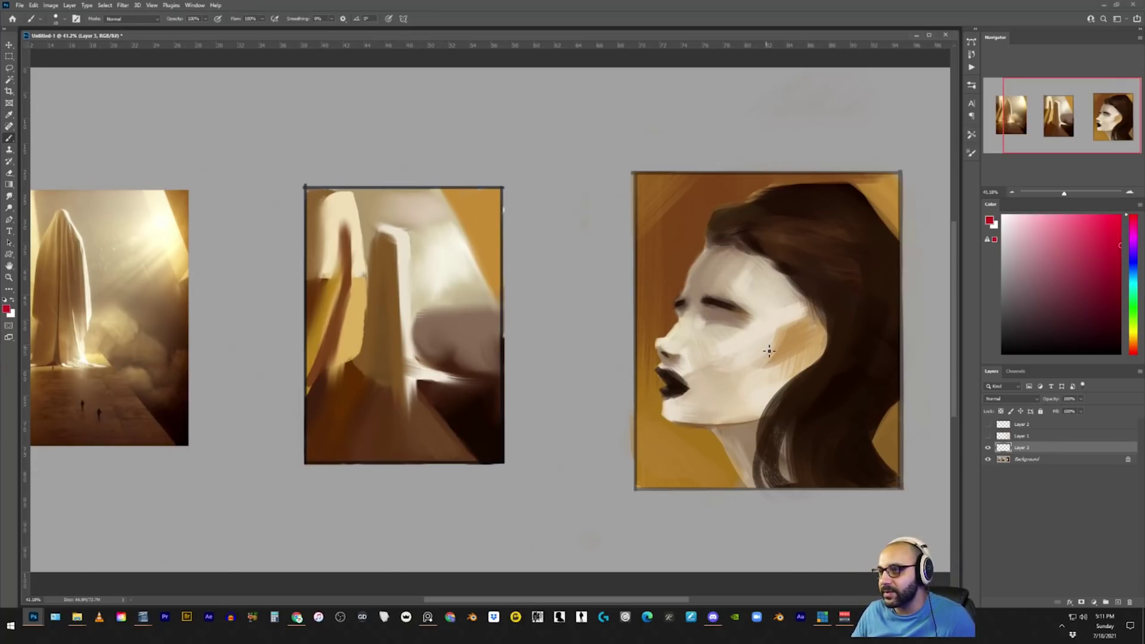
Draw red loops over the cheek, nose and forehead, and circle the mouth.
left_click_drag(738, 381, 712, 347)
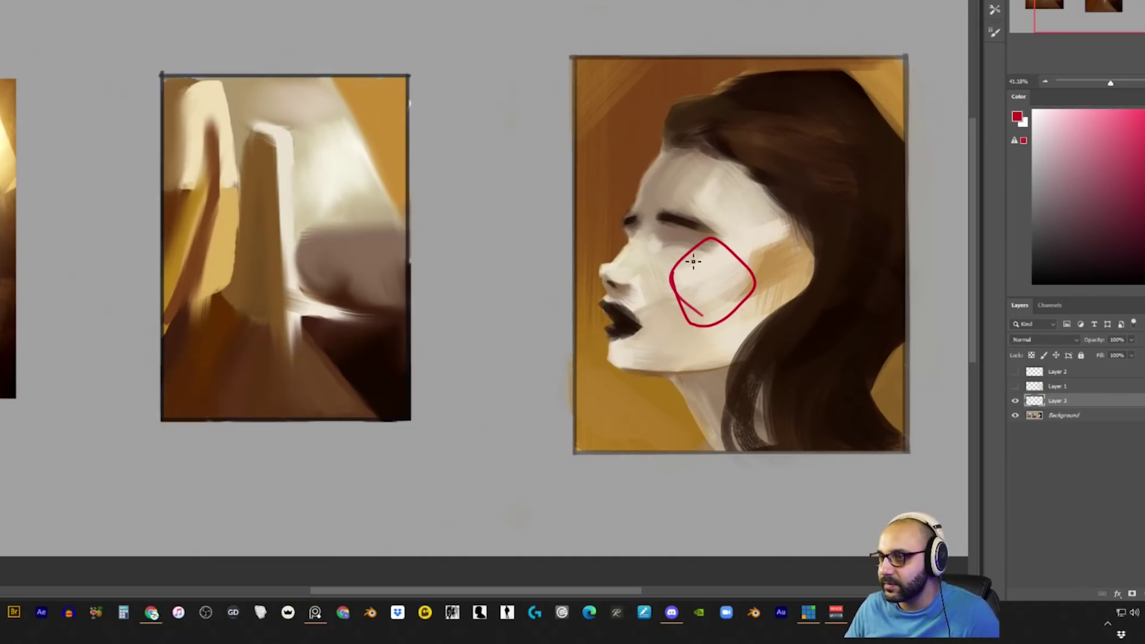
mouse_move(643, 307)
left_mouse_down()
mouse_move(680, 250)
mouse_move(710, 263)
mouse_move(685, 190)
mouse_move(725, 289)
left_mouse_up()
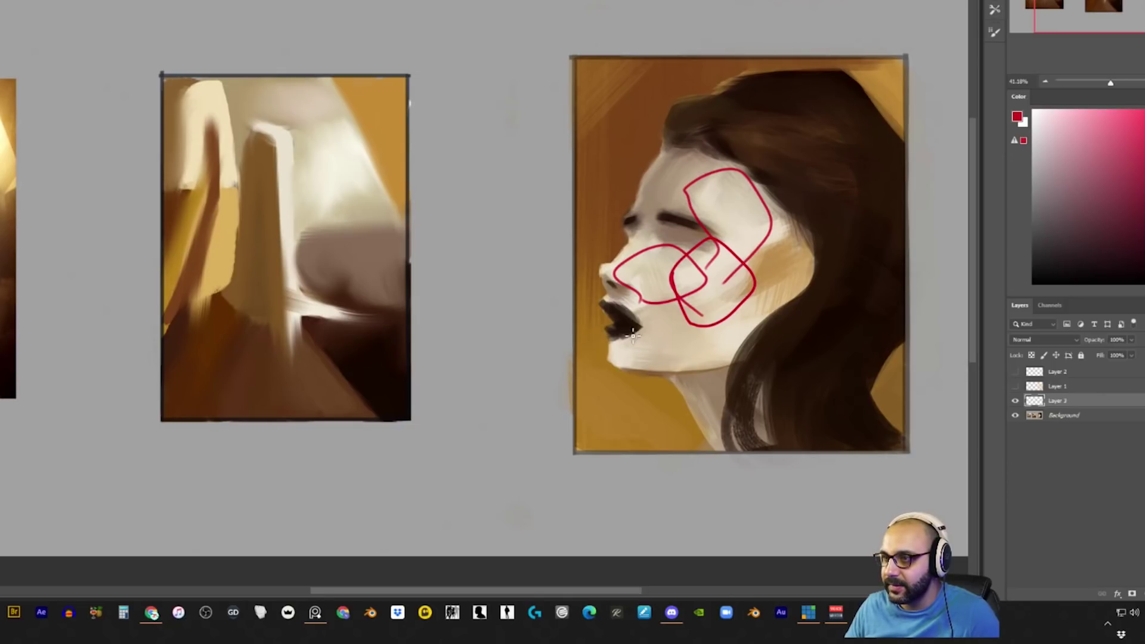
left_click_drag(624, 332, 632, 310)
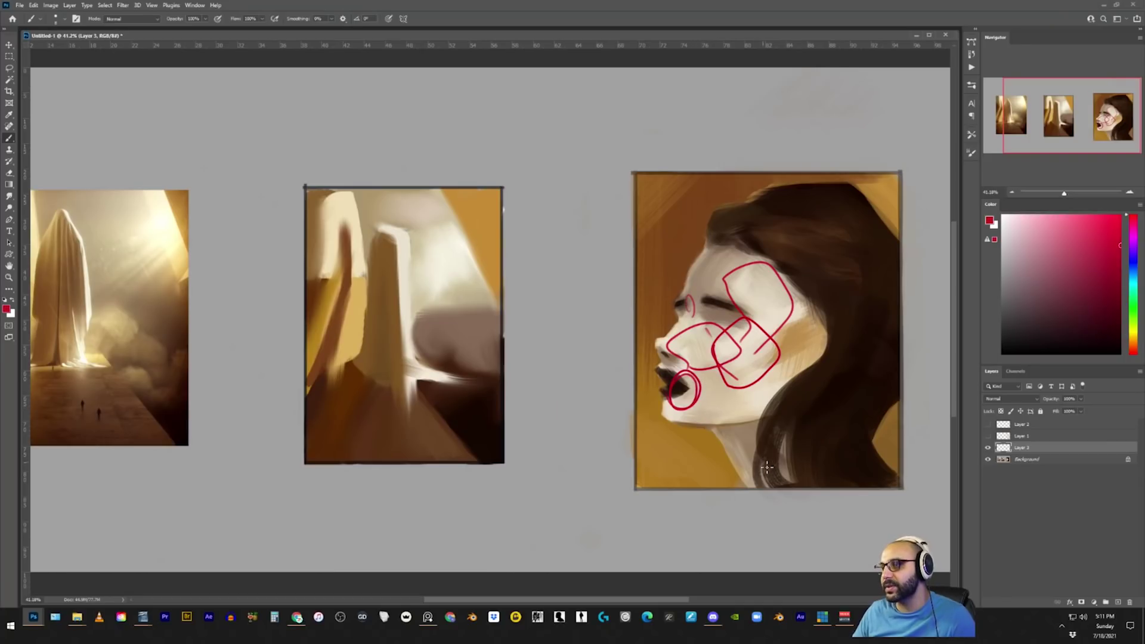
Duplicate the Background layer and soften the nose and mouth edges with the wet Mixer Brush.
left_click(1001, 460)
key("ctrl+j")
key("shift+b")
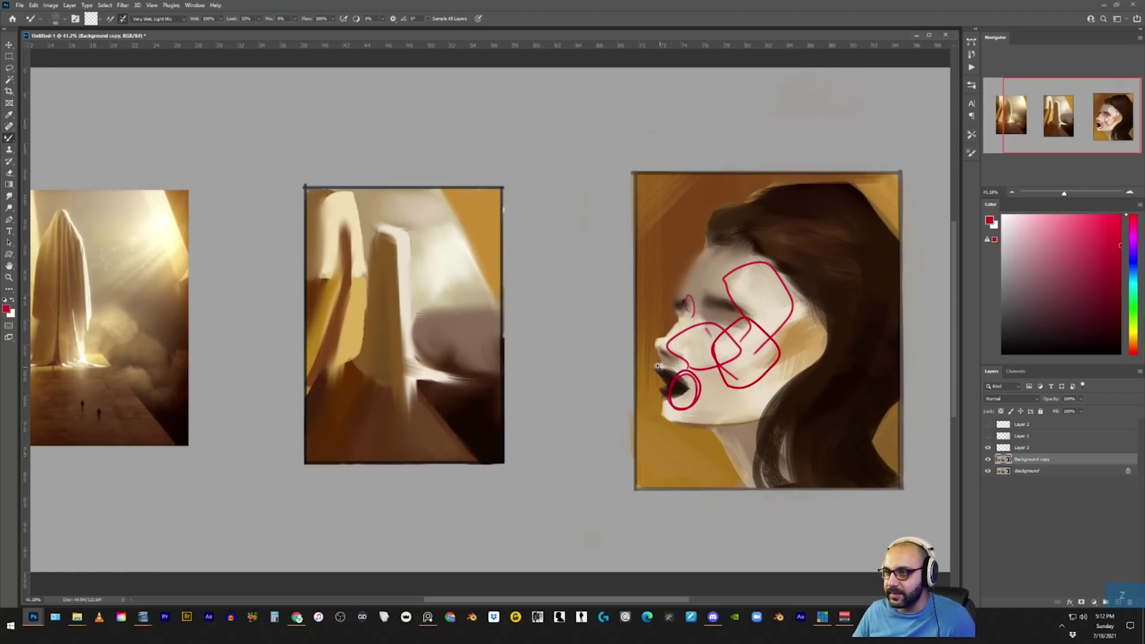
key("z")
left_click_drag(707, 341, 695, 302)
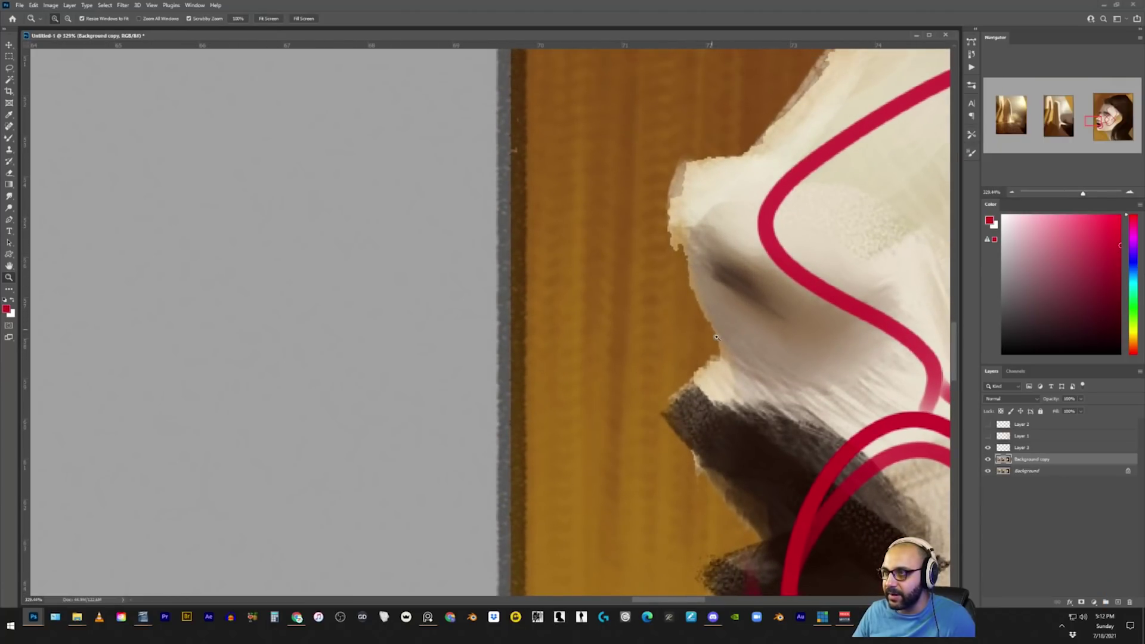
scroll(700, 297, "down", 5)
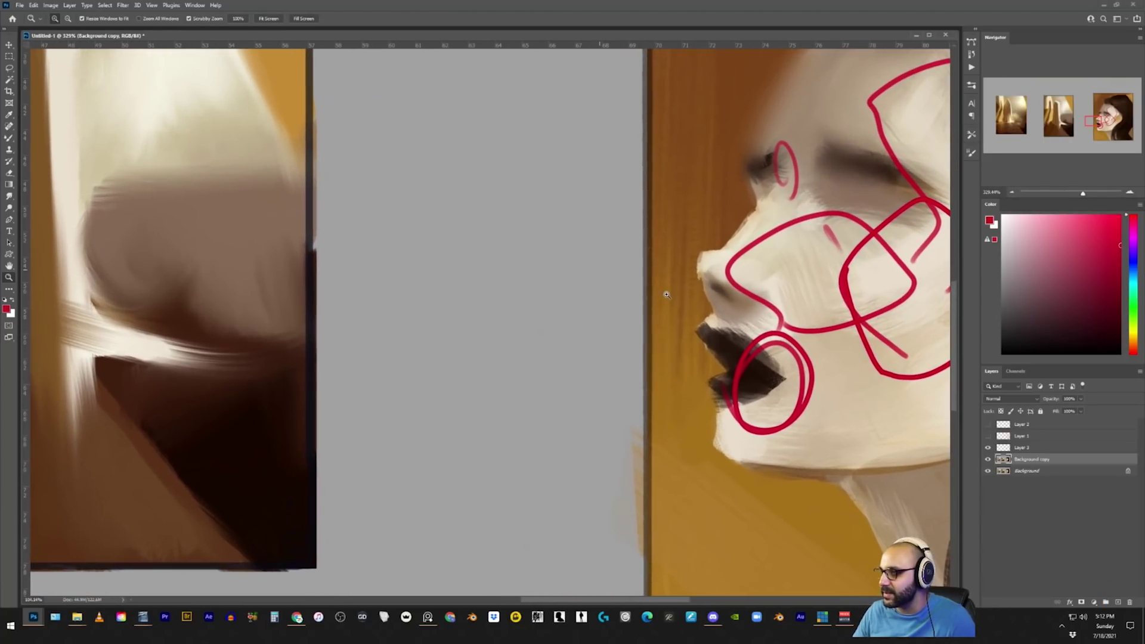
key("b")
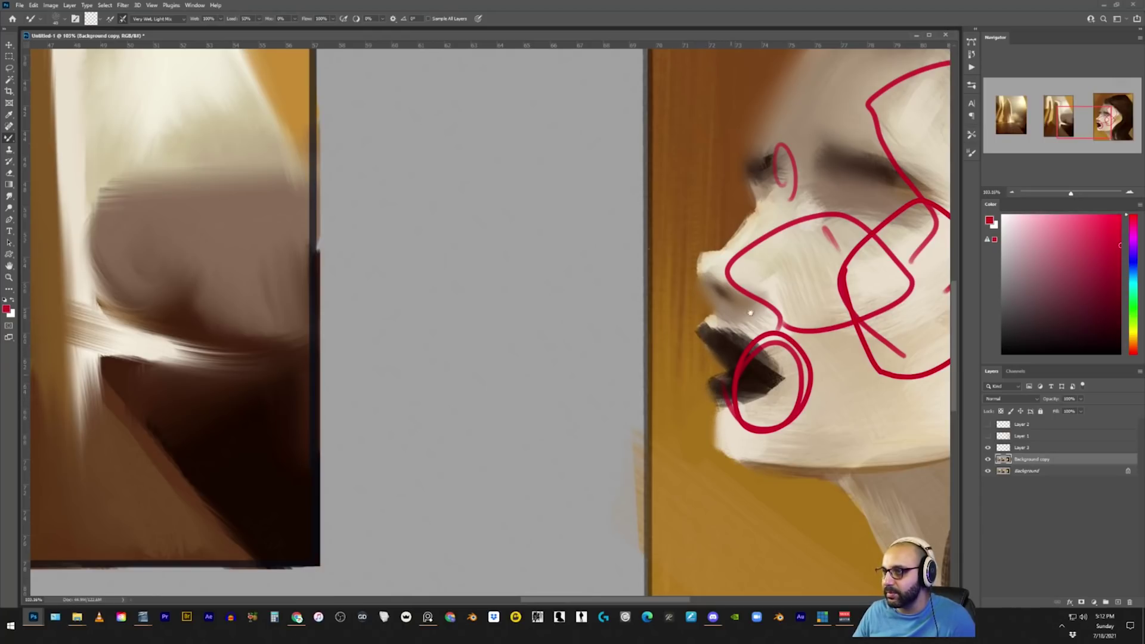
scroll(745, 358, "down", 5)
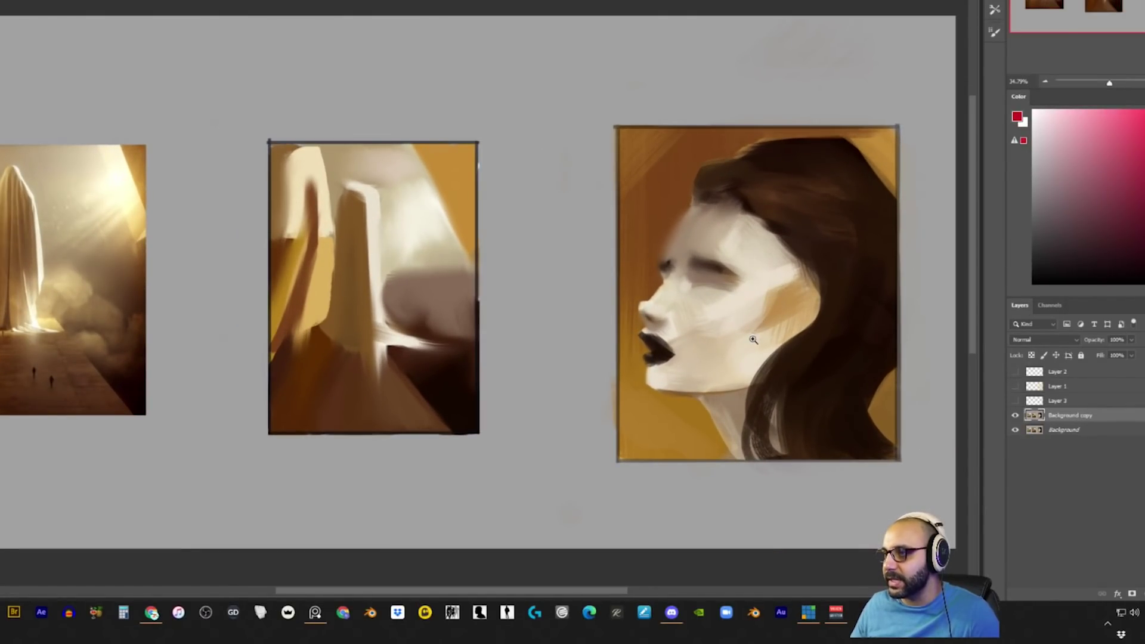
Toggle the Background copy to compare, then add a new layer with a normal painting brush.
left_click(1016, 417)
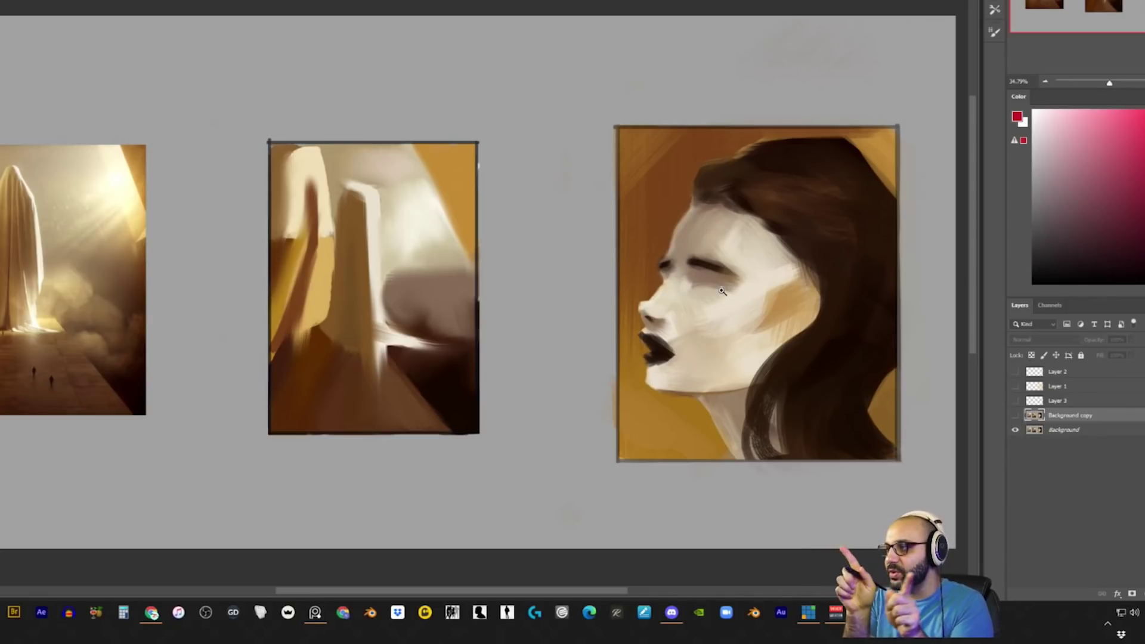
left_click(1015, 415)
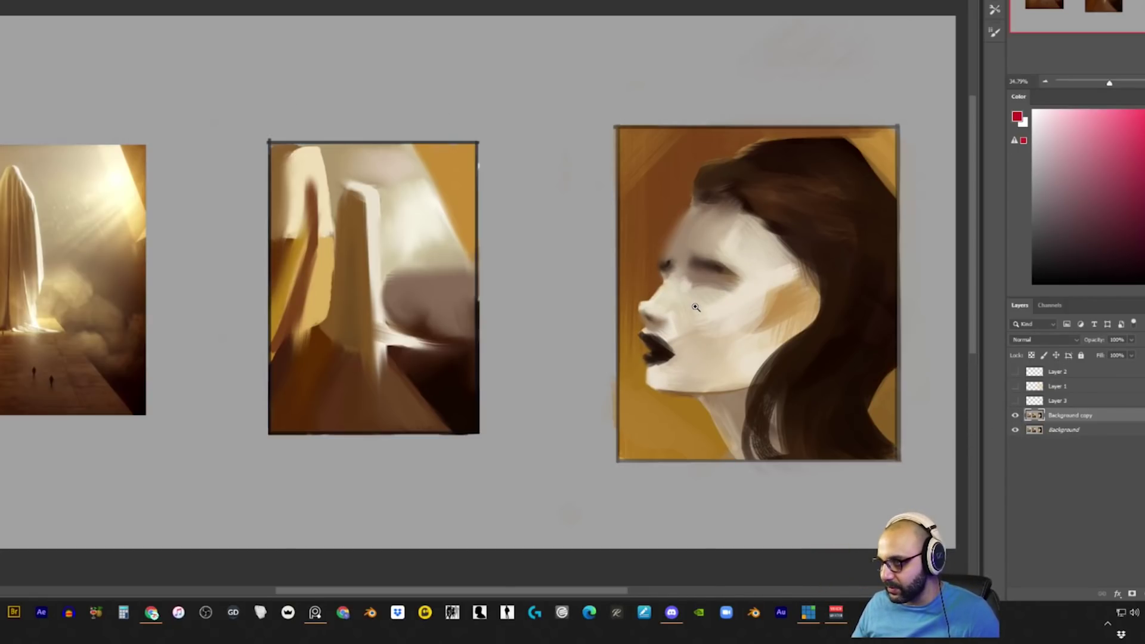
key("ctrl+shift+alt+n")
left_click(737, 322)
key("b")
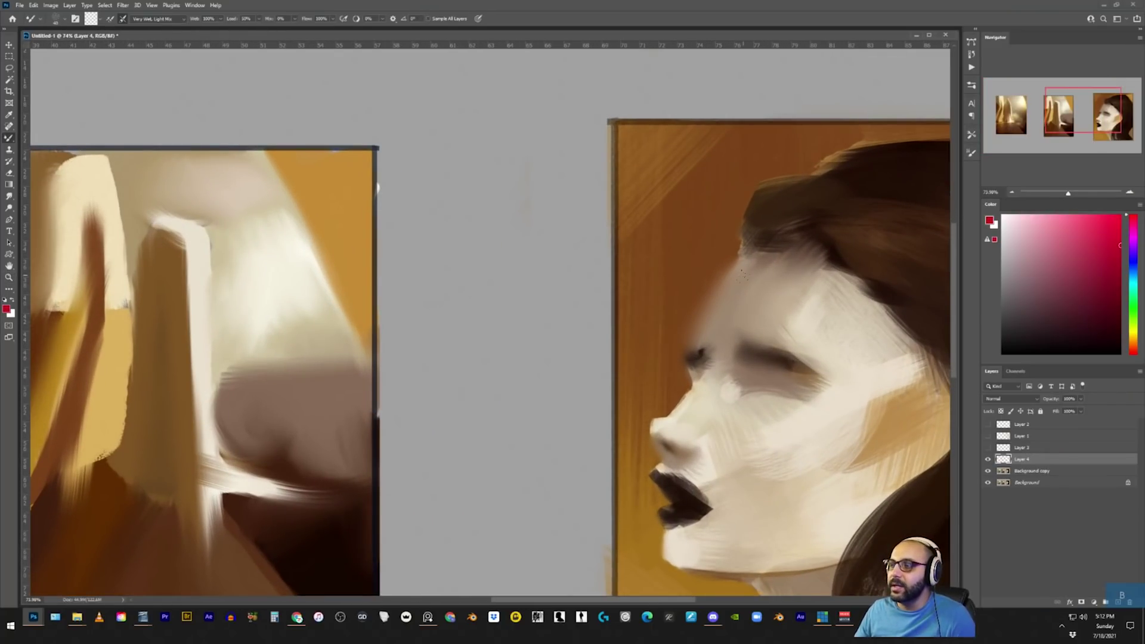
right_click(750, 157)
key("Escape")
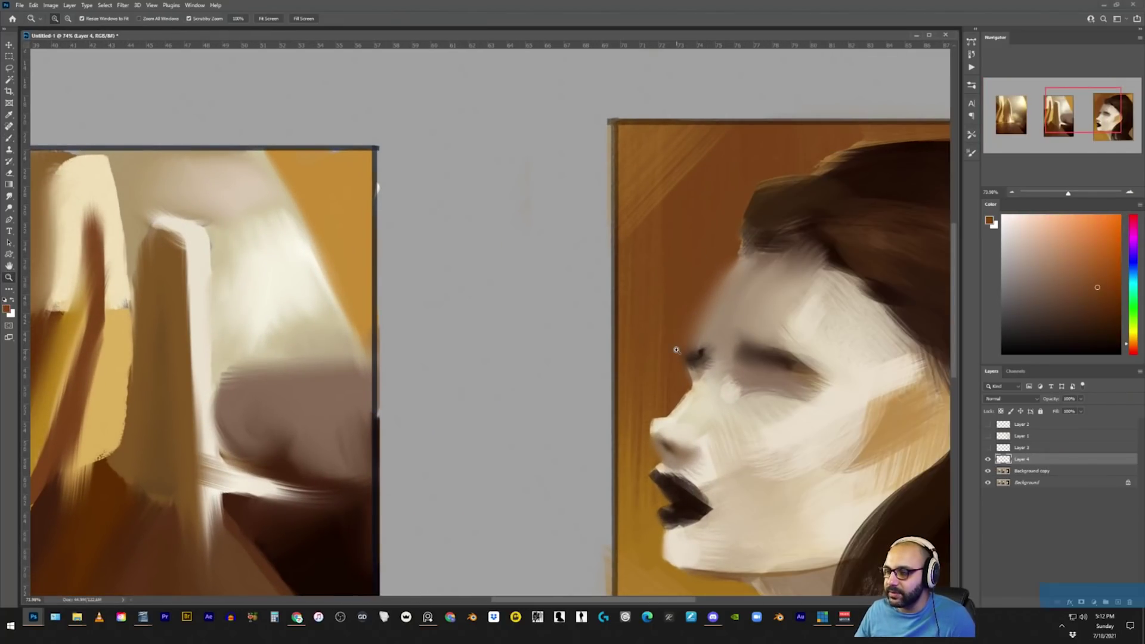
scroll(681, 363, "up", 3)
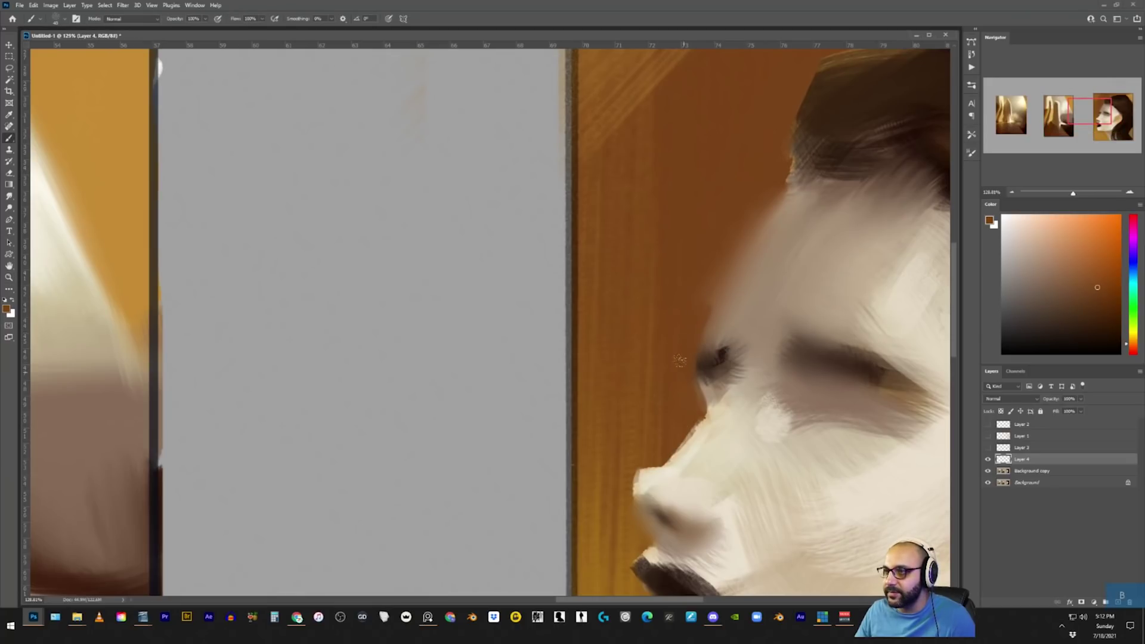
Sample skin tones from the face and paint a deeper shadow into the eye socket.
left_click(733, 328, "alt")
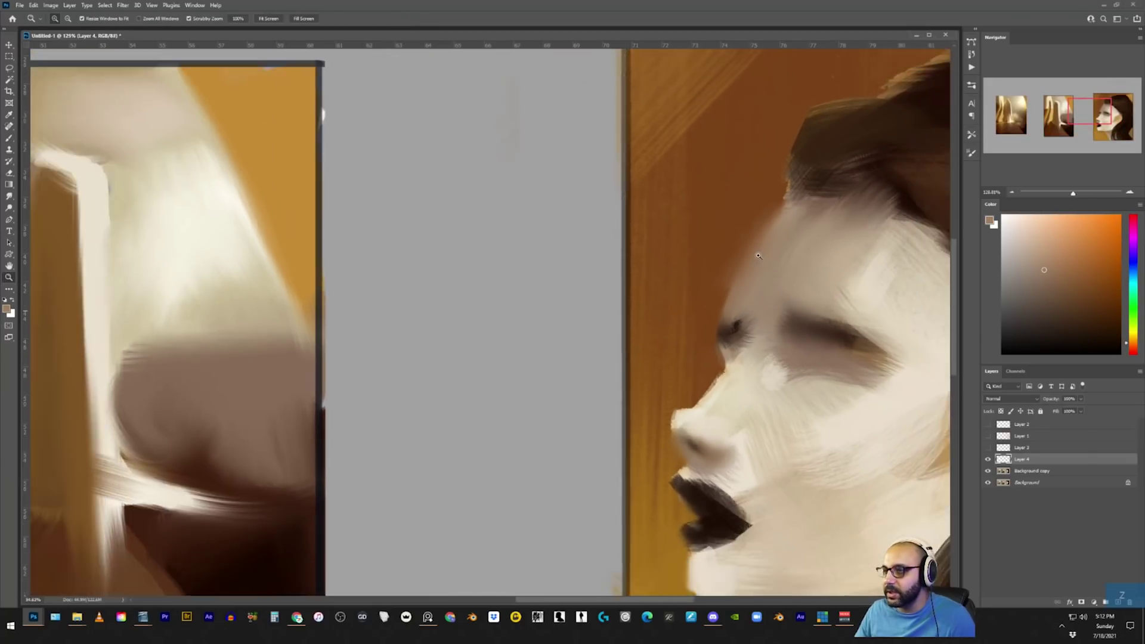
left_click_drag(758, 240, 762, 316)
key("b")
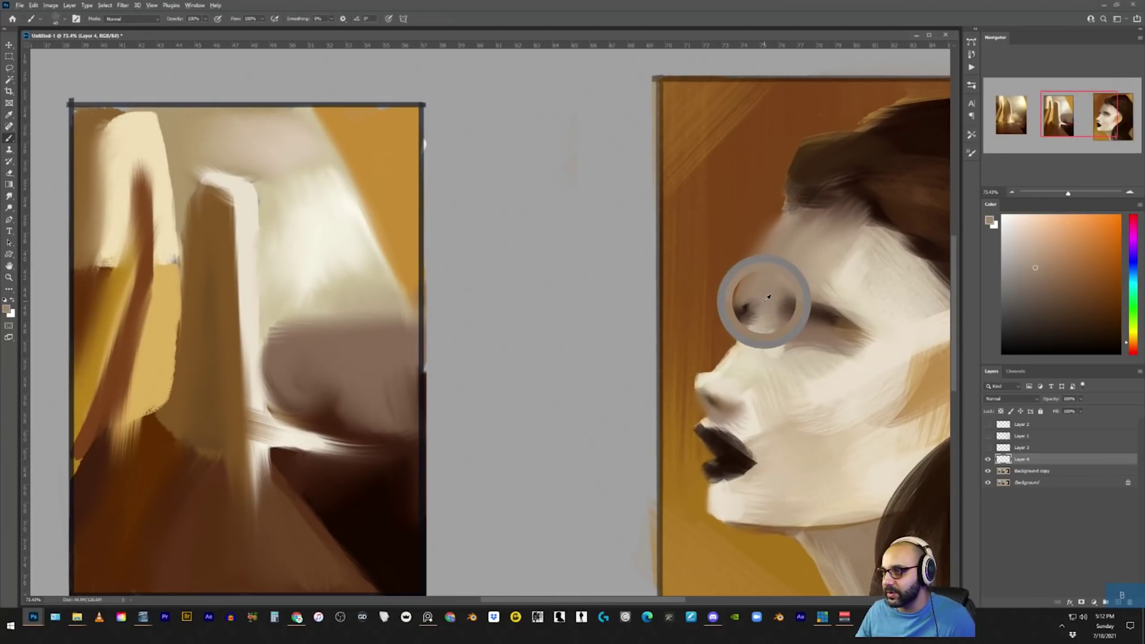
left_click(753, 332, "alt")
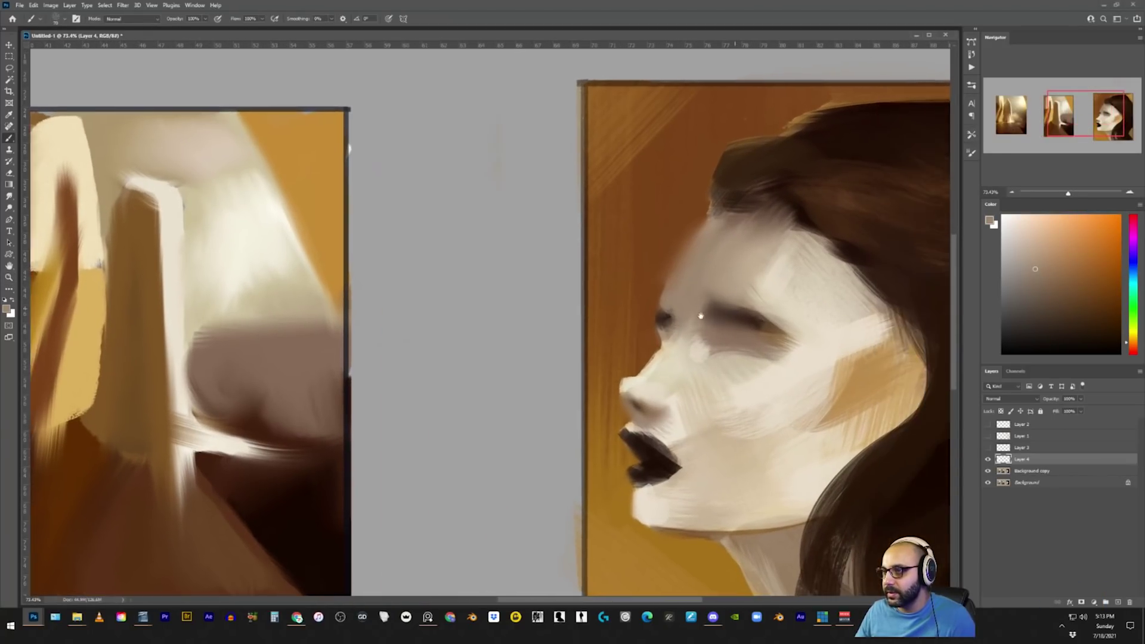
scroll(701, 316, "right", 2)
key("b")
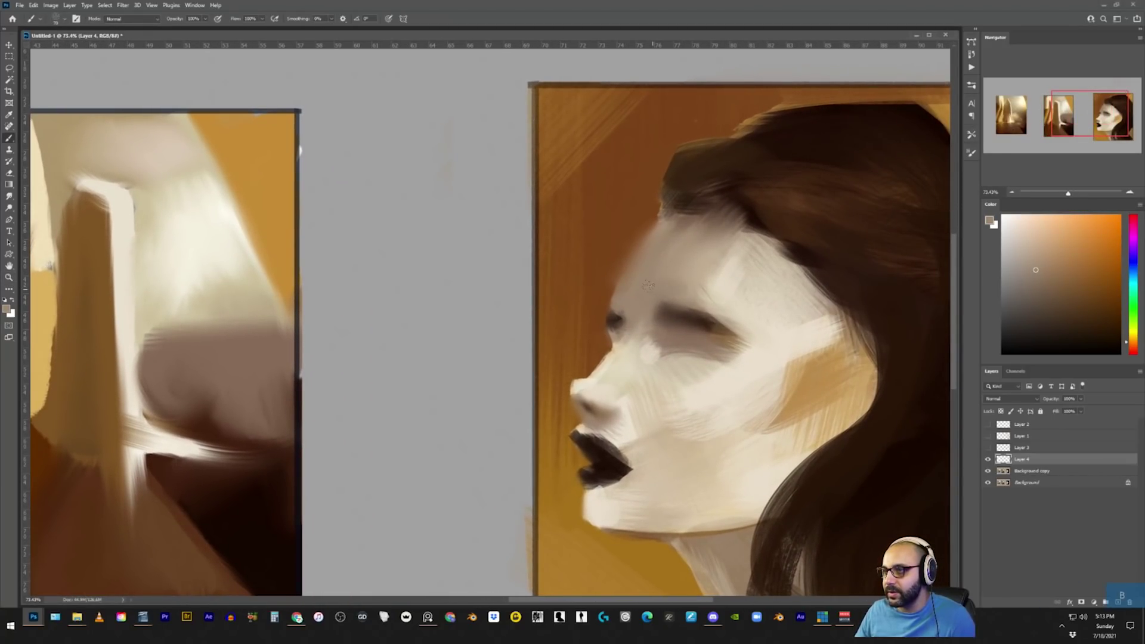
left_click(680, 310, "alt")
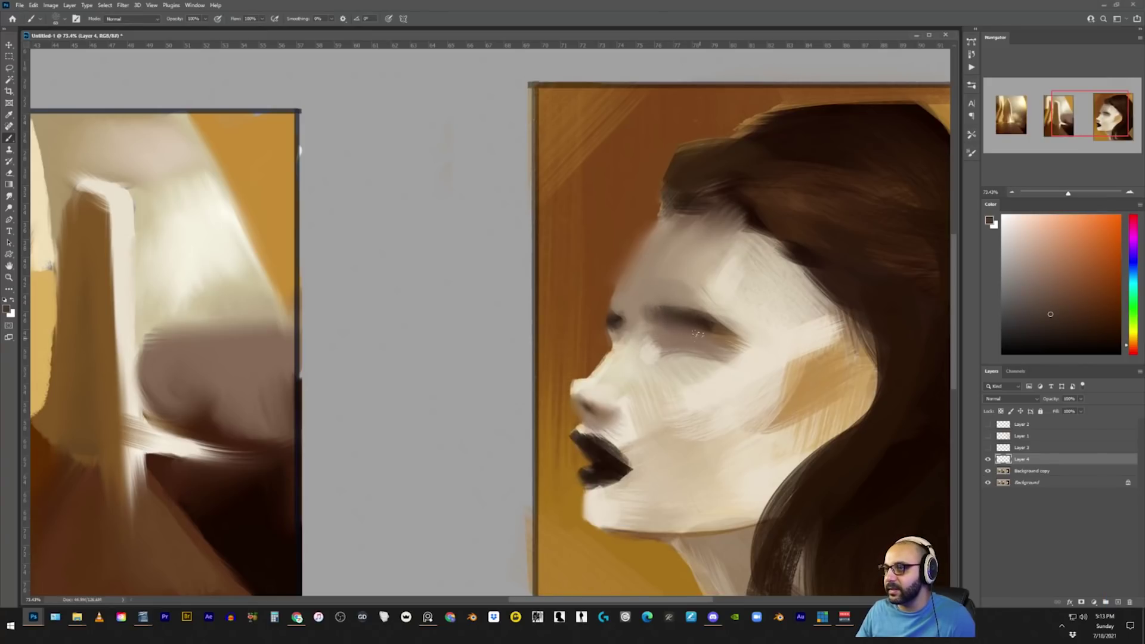
left_click(696, 338, "alt")
left_click_drag(684, 364, 717, 343)
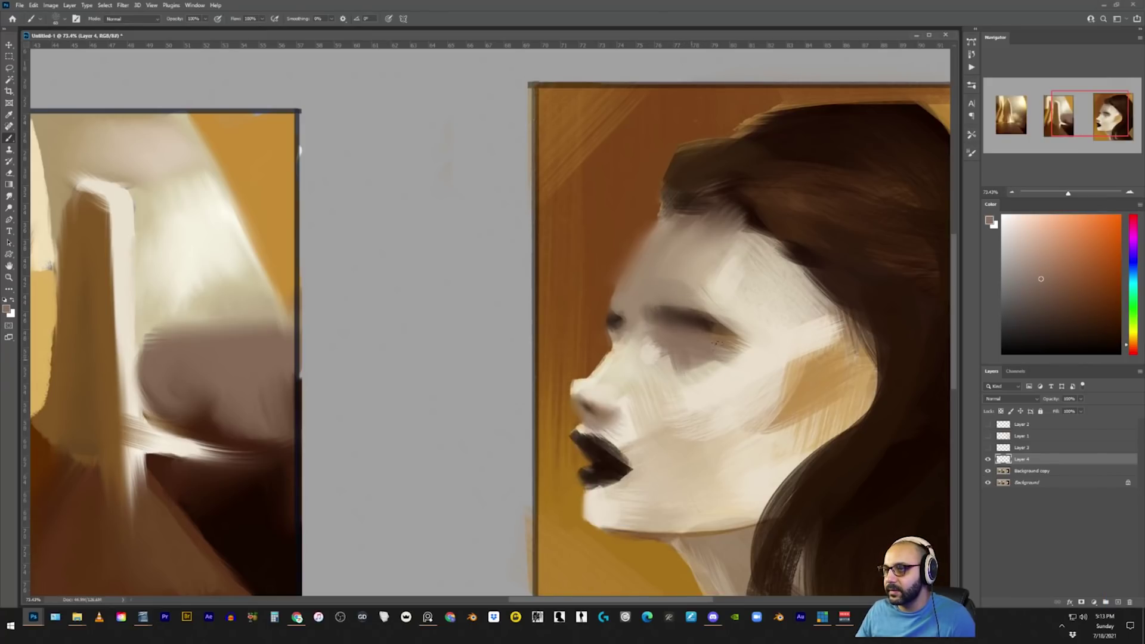
left_click(726, 276, "alt")
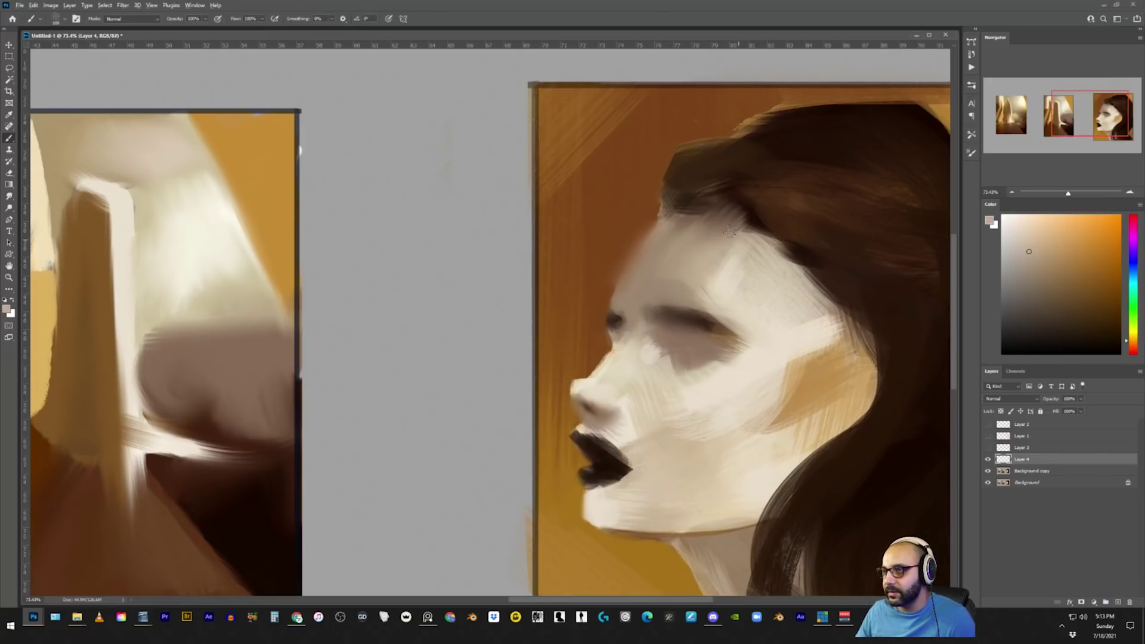
Frame both studies and lay down a light skin-tone patch for the sphere.
key("z")
left_click_drag(771, 343, 787, 354)
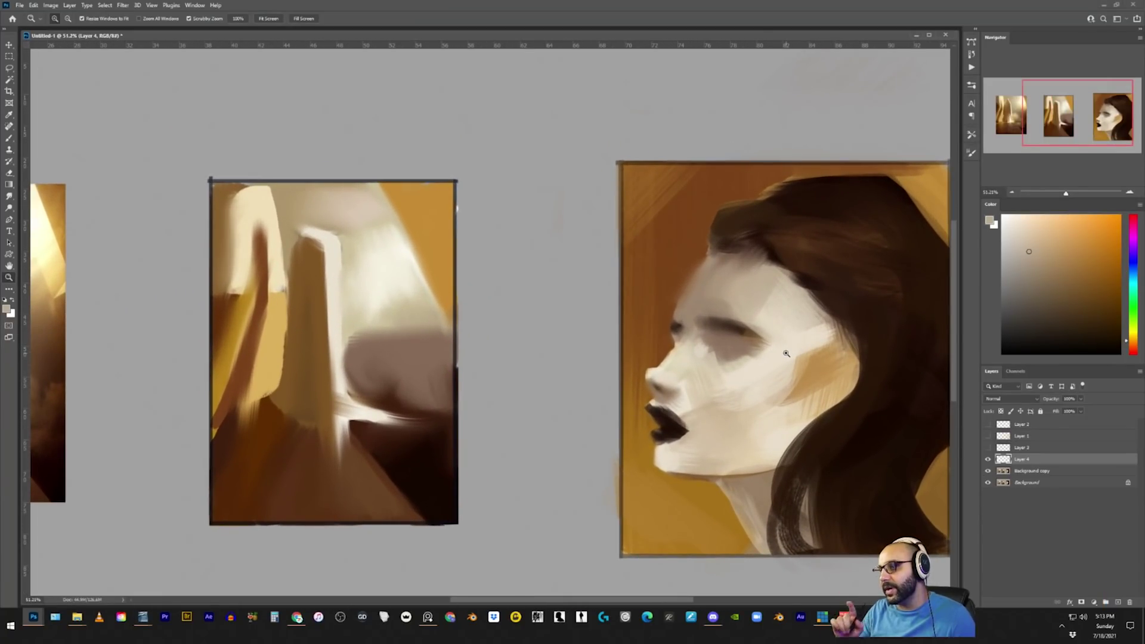
left_click_drag(837, 366, 717, 338)
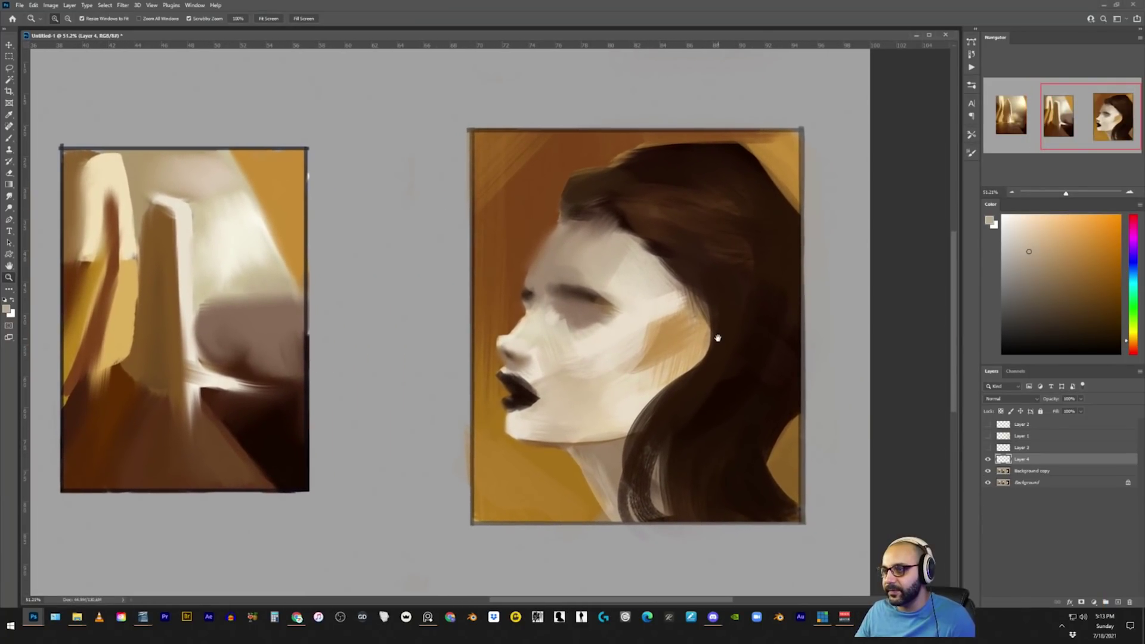
left_click_drag(655, 369, 568, 276)
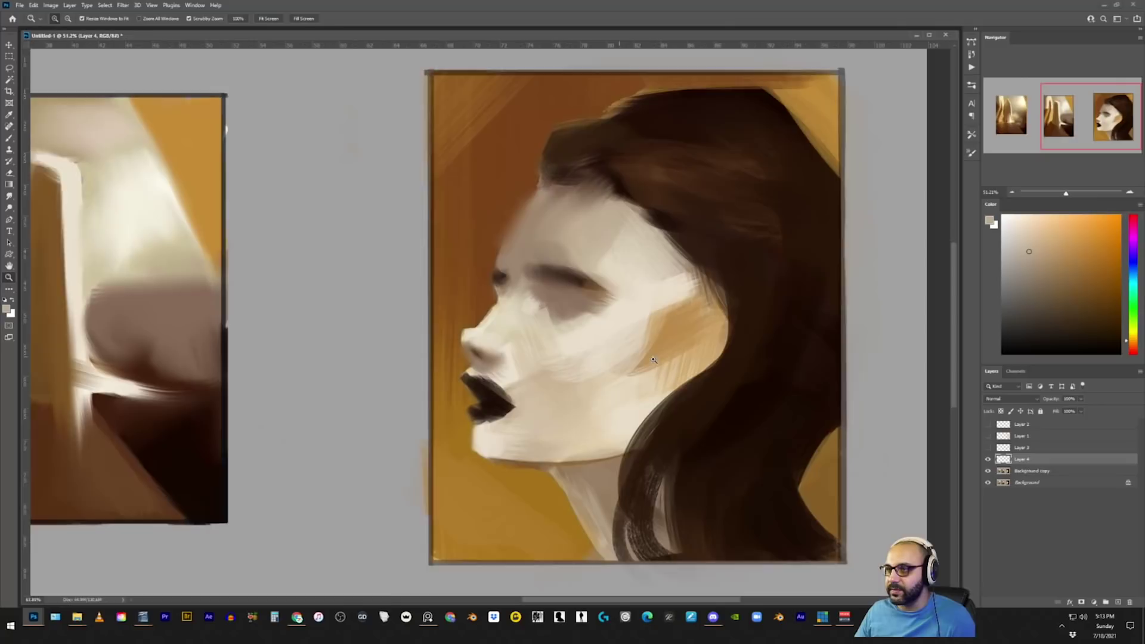
key("b")
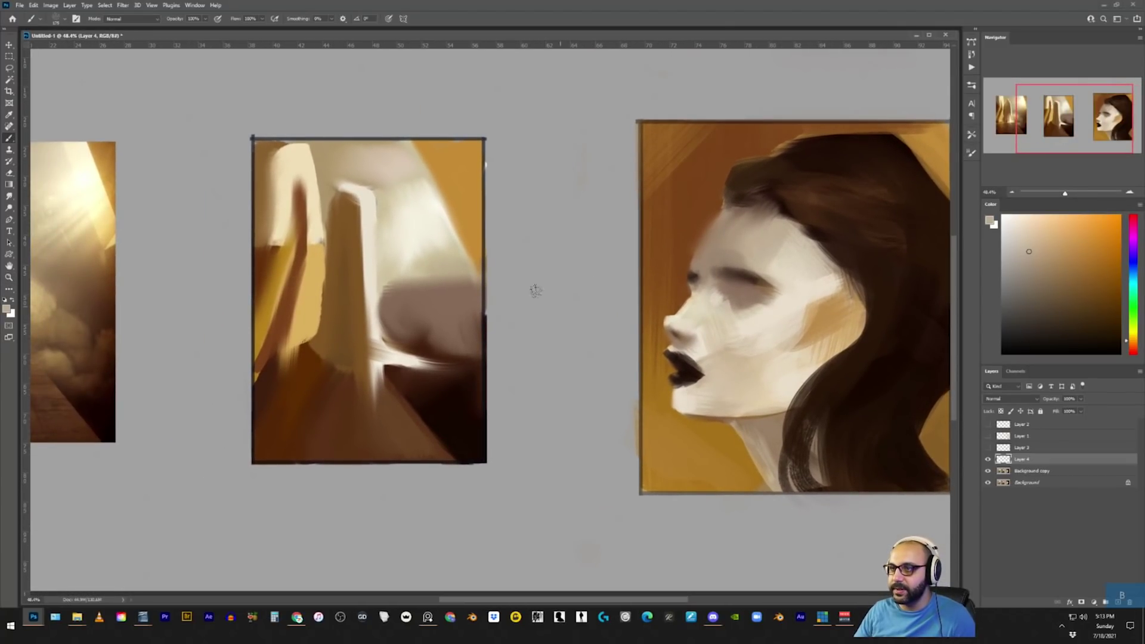
left_click(801, 275, "alt")
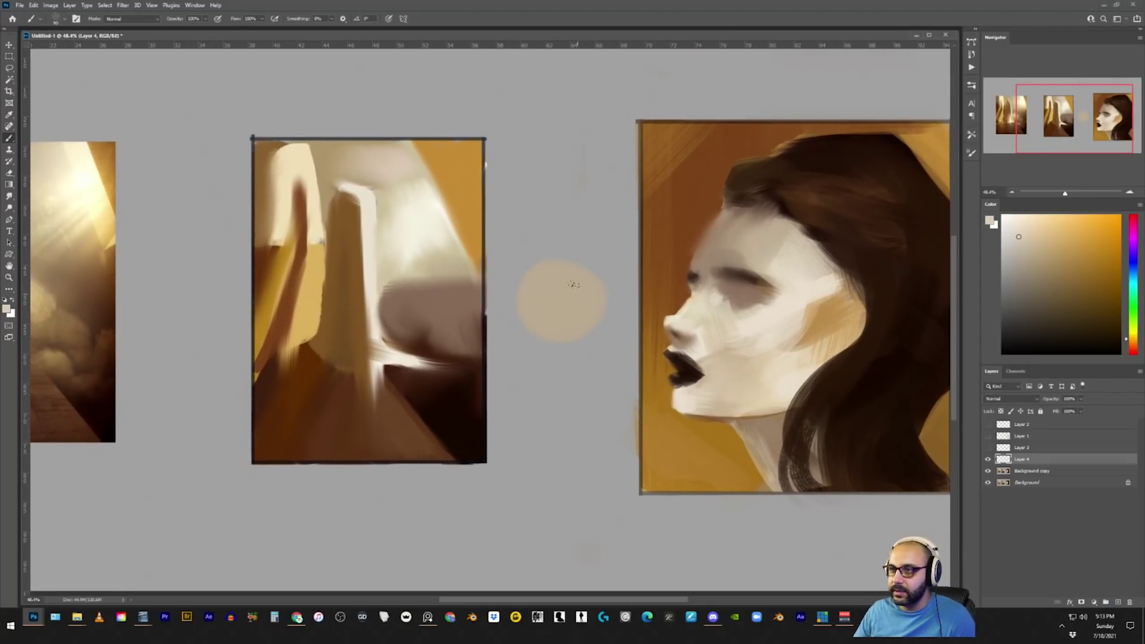
left_click(568, 291)
mouse_move(568, 291)
left_mouse_down()
mouse_move(558, 298)
mouse_move(577, 275)
mouse_move(568, 324)
left_mouse_up()
Paint tan and darker beige shading along the sphere's lower right and left edges.
left_click(837, 321, "alt")
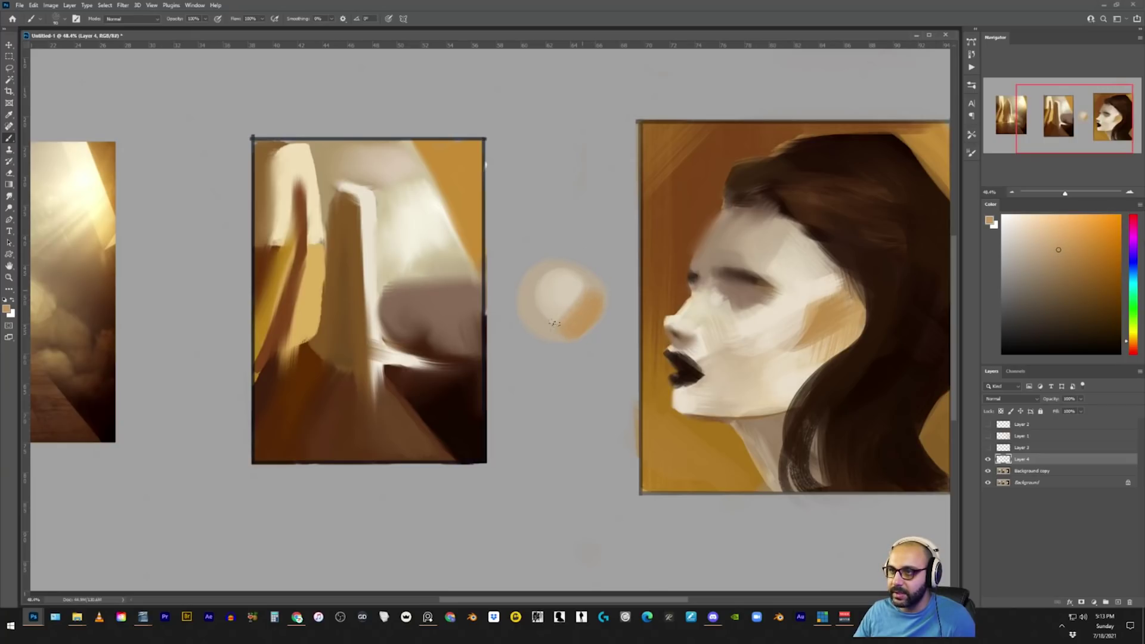
left_click(537, 288, "alt")
left_click(545, 332, "alt")
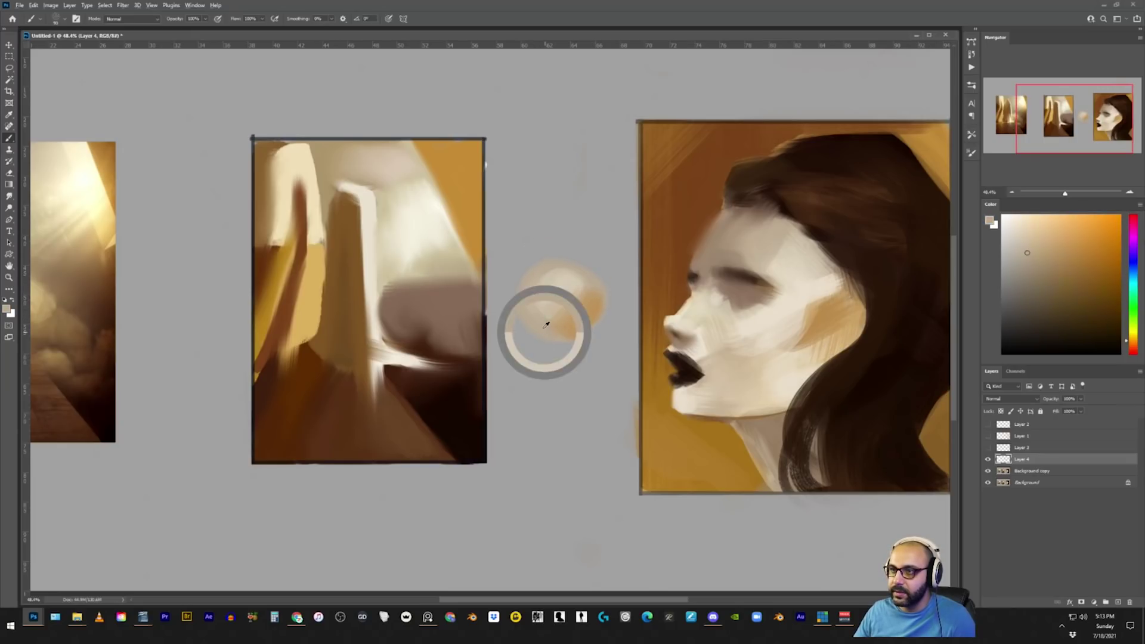
left_click(693, 258, "alt")
mouse_move(539, 271)
left_mouse_down()
mouse_move(525, 322)
mouse_move(567, 311)
mouse_move(546, 320)
mouse_move(571, 293)
left_mouse_up()
left_click(552, 313, "alt")
left_click(566, 328, "alt")
Brighten and sharpen the sphere's highlight, then zoom out to all three studies.
left_click(560, 321, "alt")
key("z")
key("b")
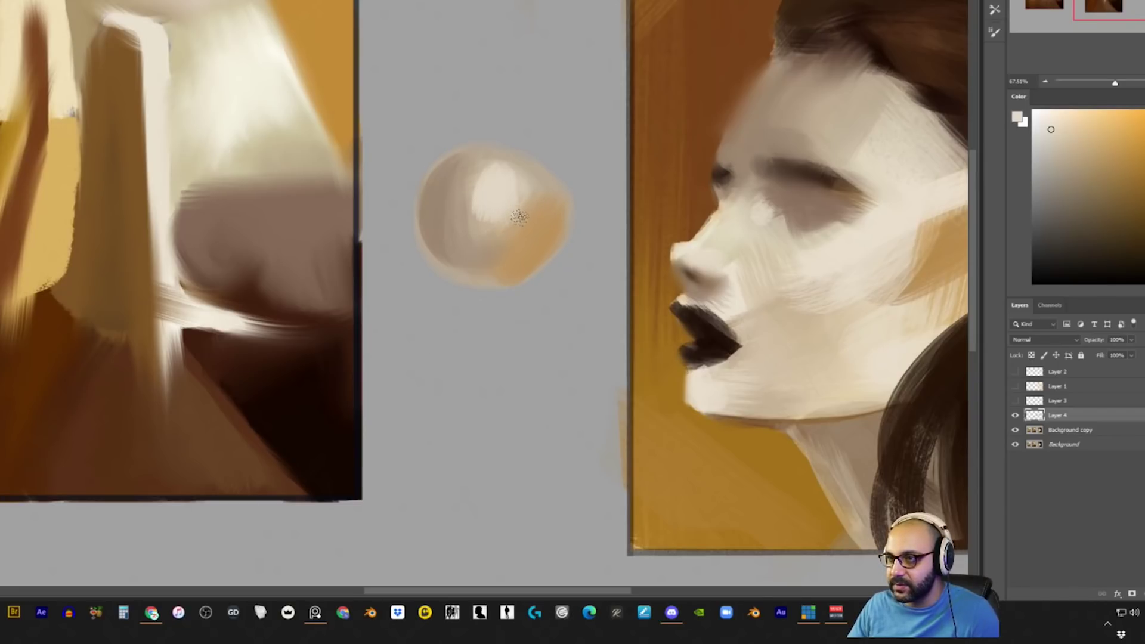
left_click_drag(494, 203, 485, 255)
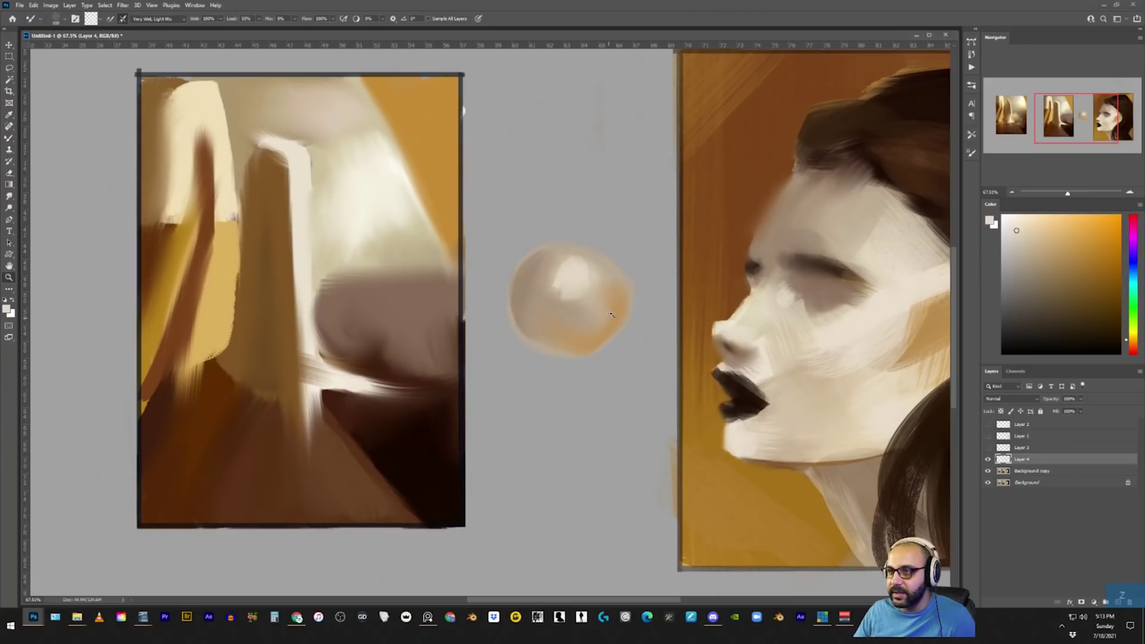
key("z")
left_click_drag(632, 306, 583, 306)
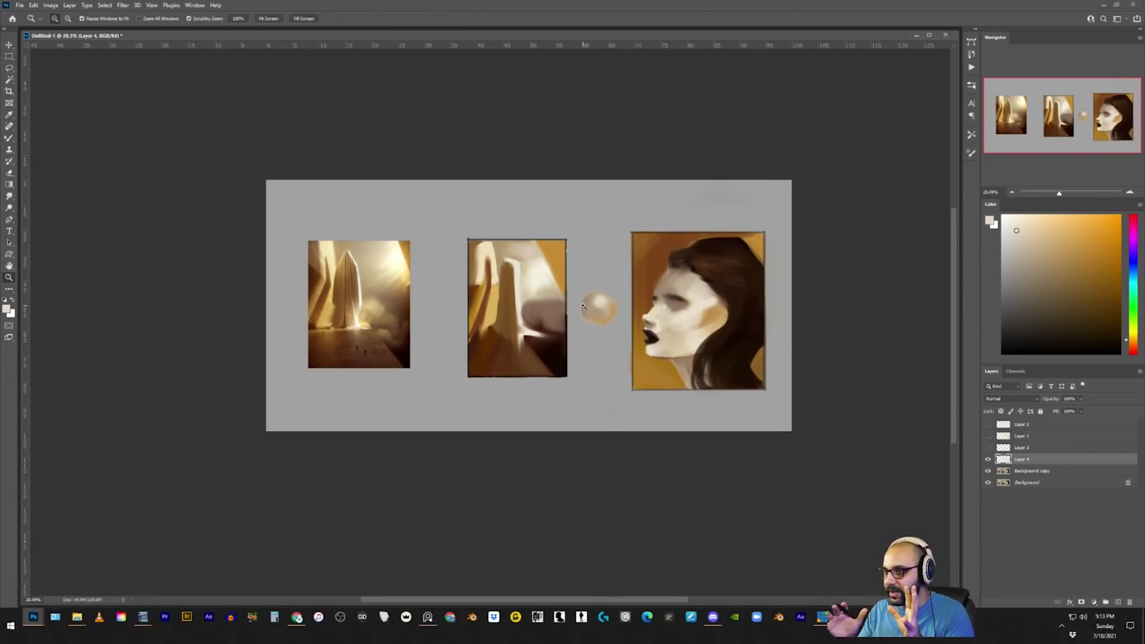
Zoom in on the sphere and blend its light and shadow with the wet Mixer Brush.
mouse_move(673, 289)
left_mouse_down()
mouse_move(706, 285)
mouse_move(699, 326)
left_mouse_up()
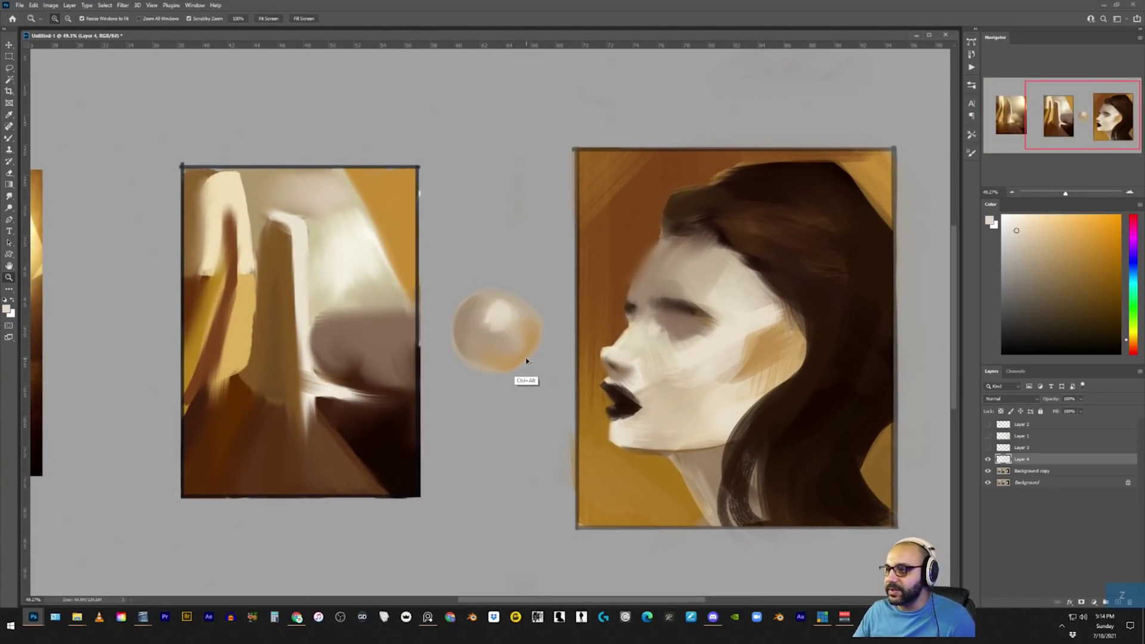
left_click_drag(496, 324, 524, 324)
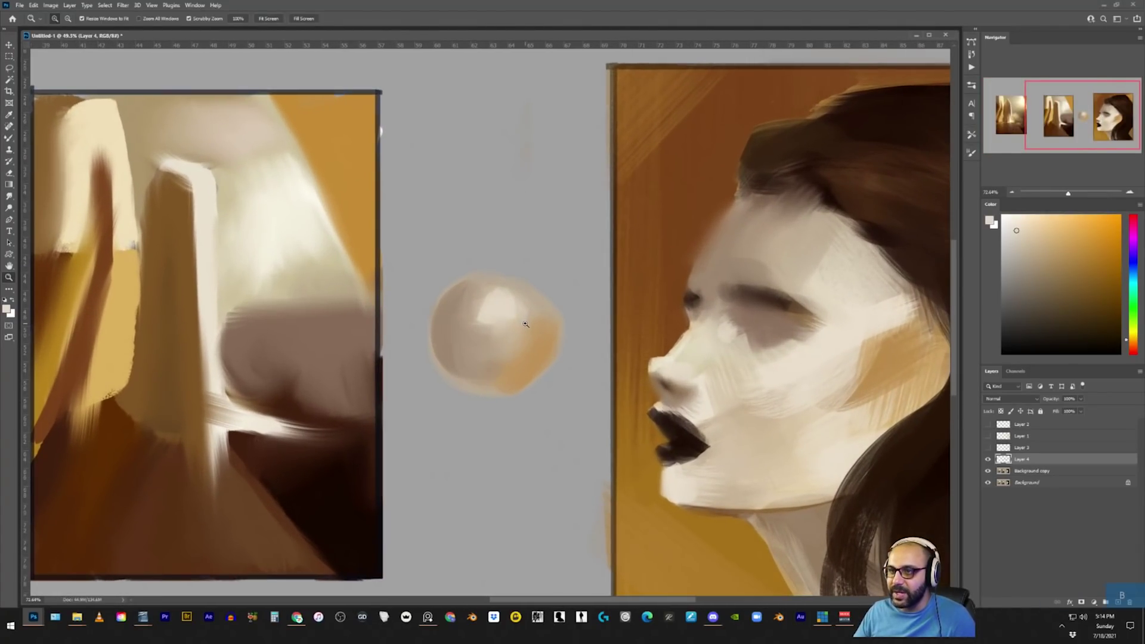
key("b")
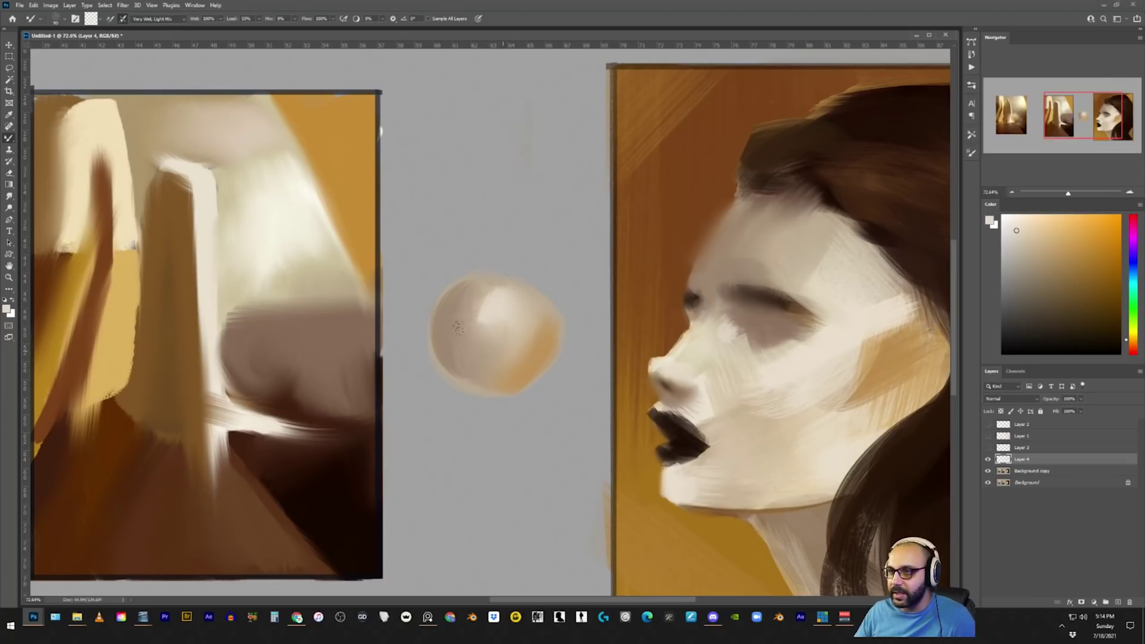
mouse_move(465, 306)
left_mouse_down()
mouse_move(478, 281)
mouse_move(485, 292)
left_mouse_up()
key("z")
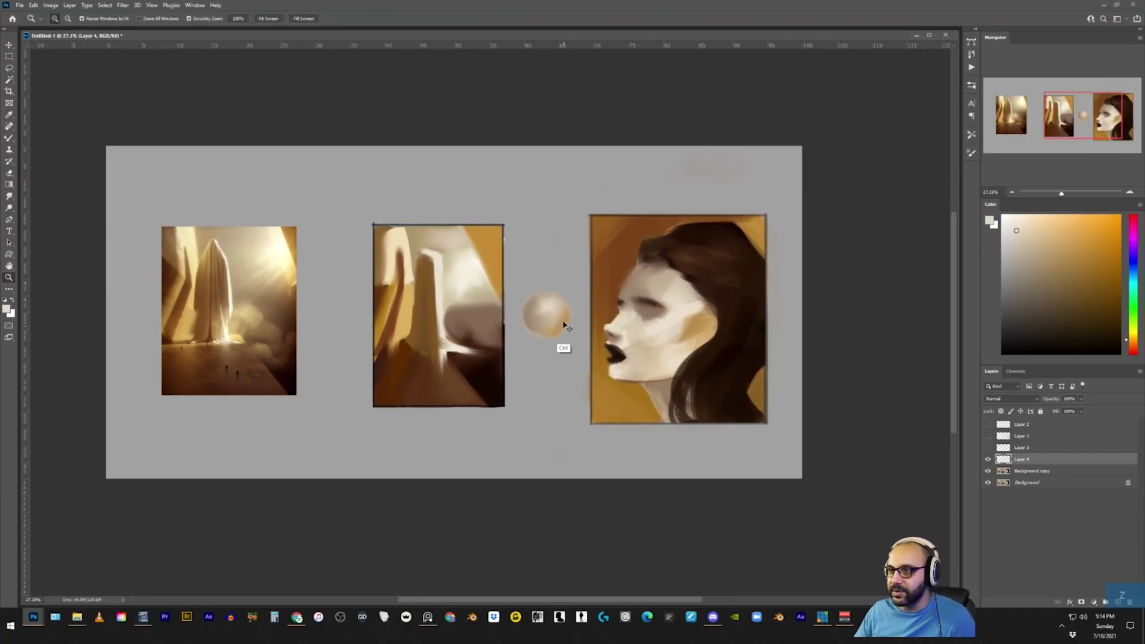
key("ctrl+z")
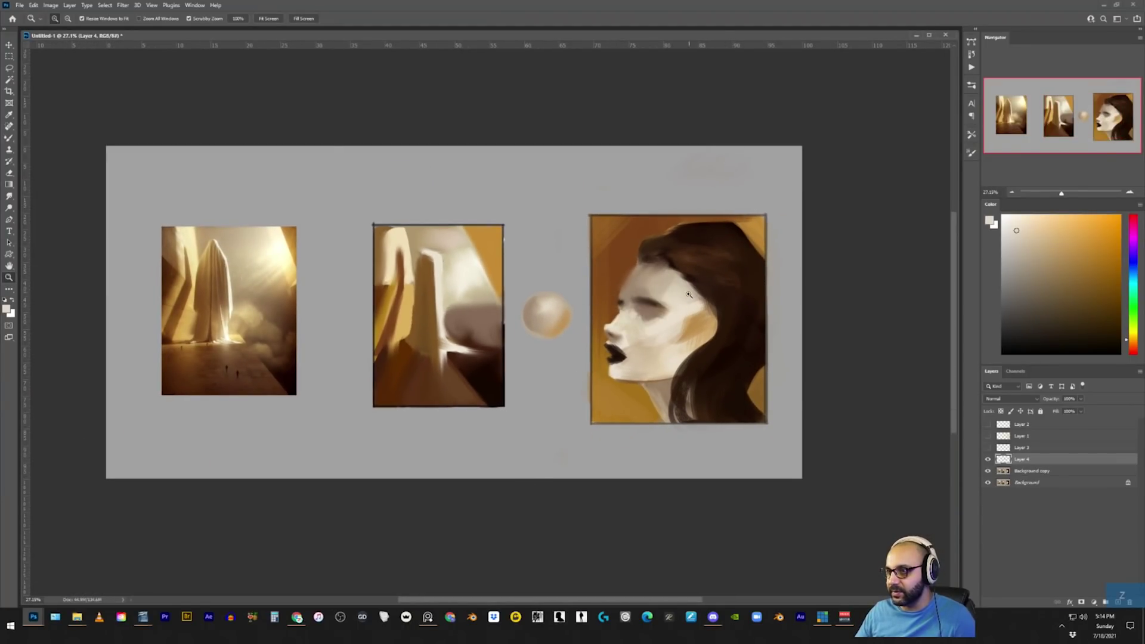
Zoom in on the face and blend the orange cheek patch into the skin with the Mixer Brush.
key("ctrl+z")
left_click_drag(716, 295, 739, 296)
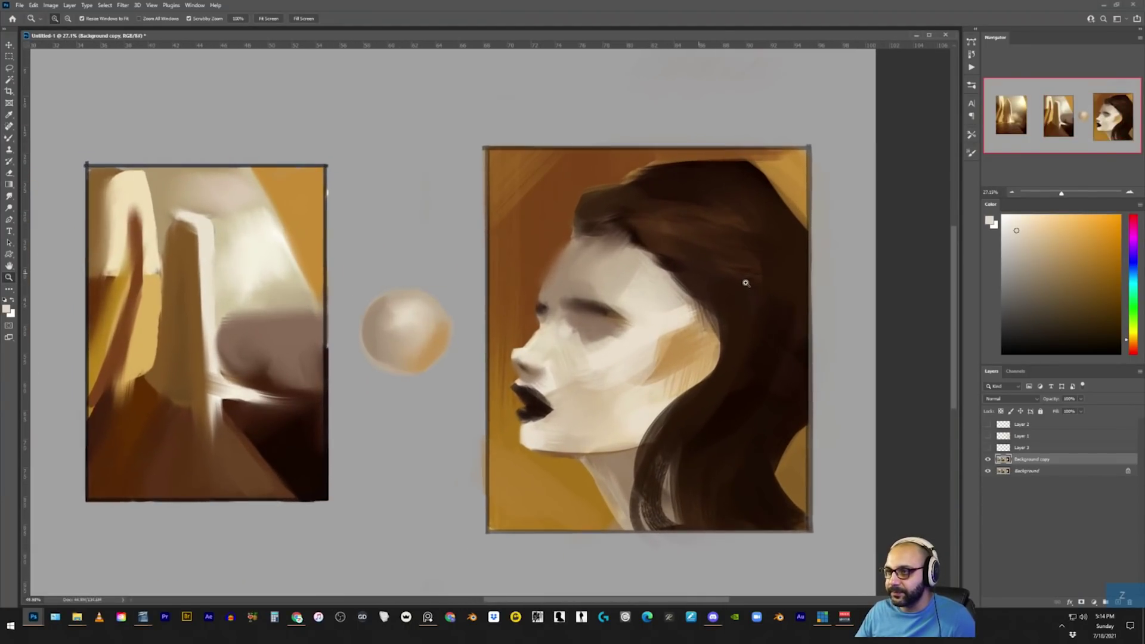
key("b")
left_click_drag(661, 300, 704, 301)
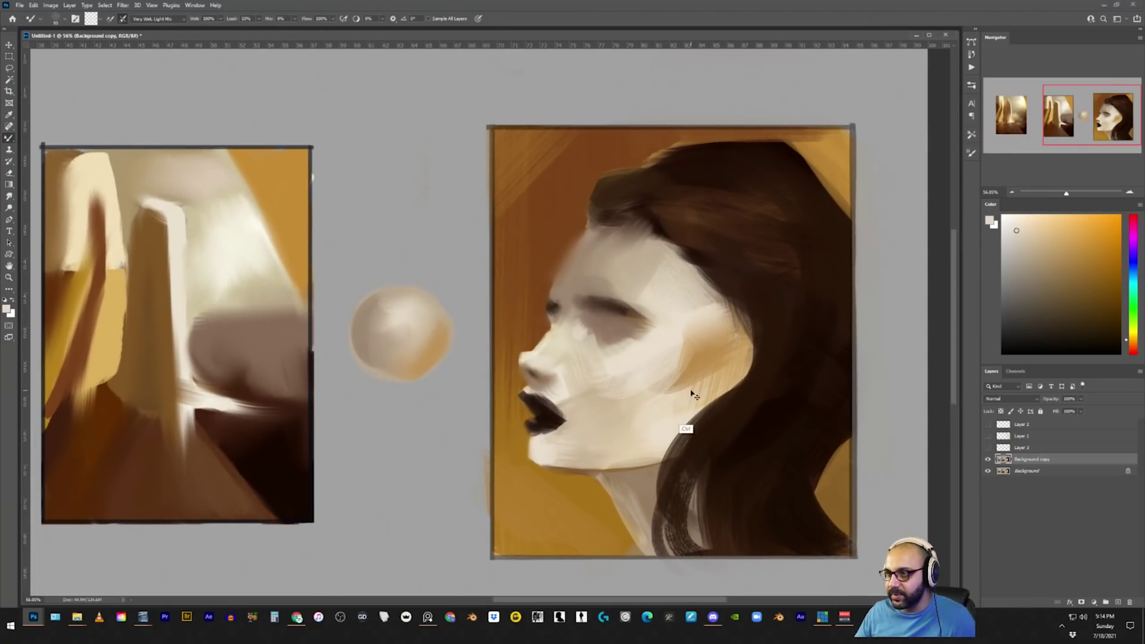
key("z")
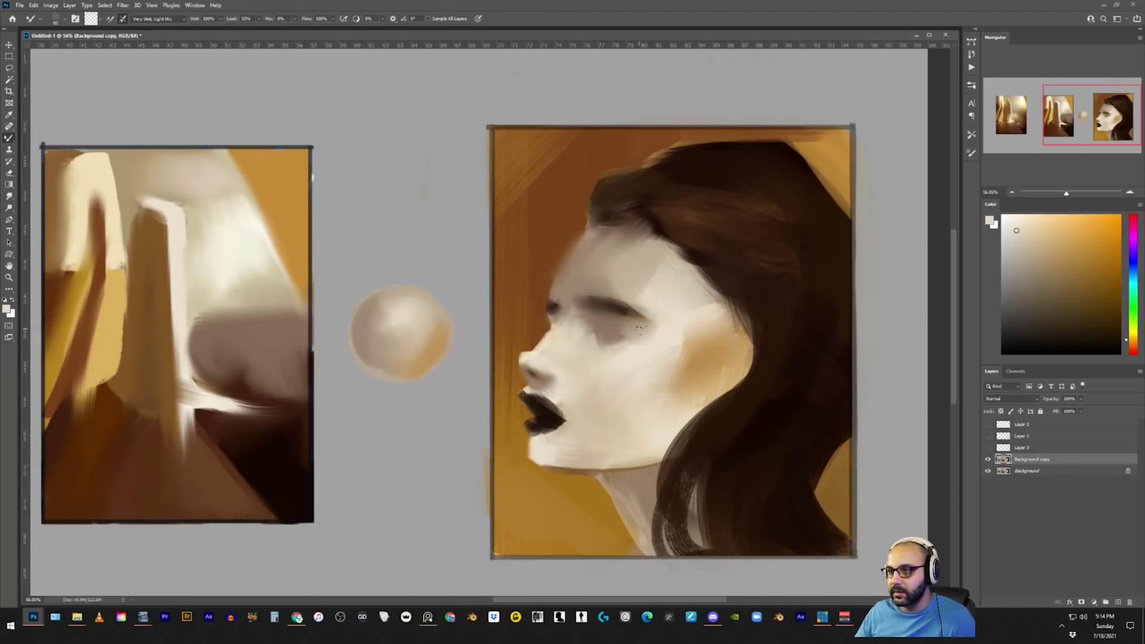
key("z")
left_click_drag(682, 290, 624, 483)
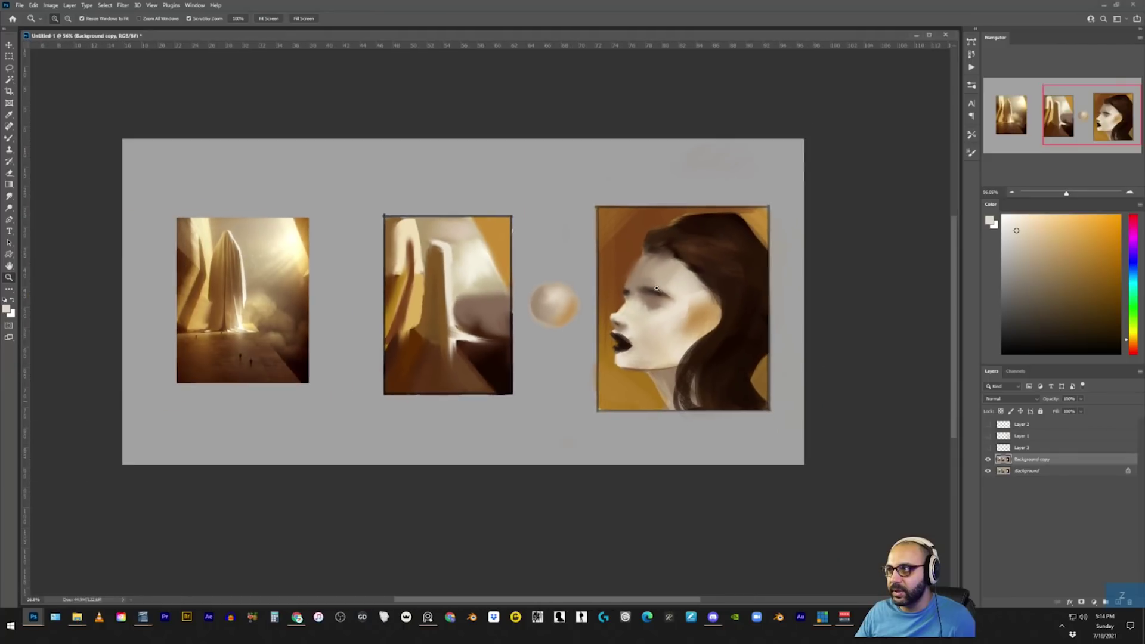
left_click_drag(679, 311, 821, 329)
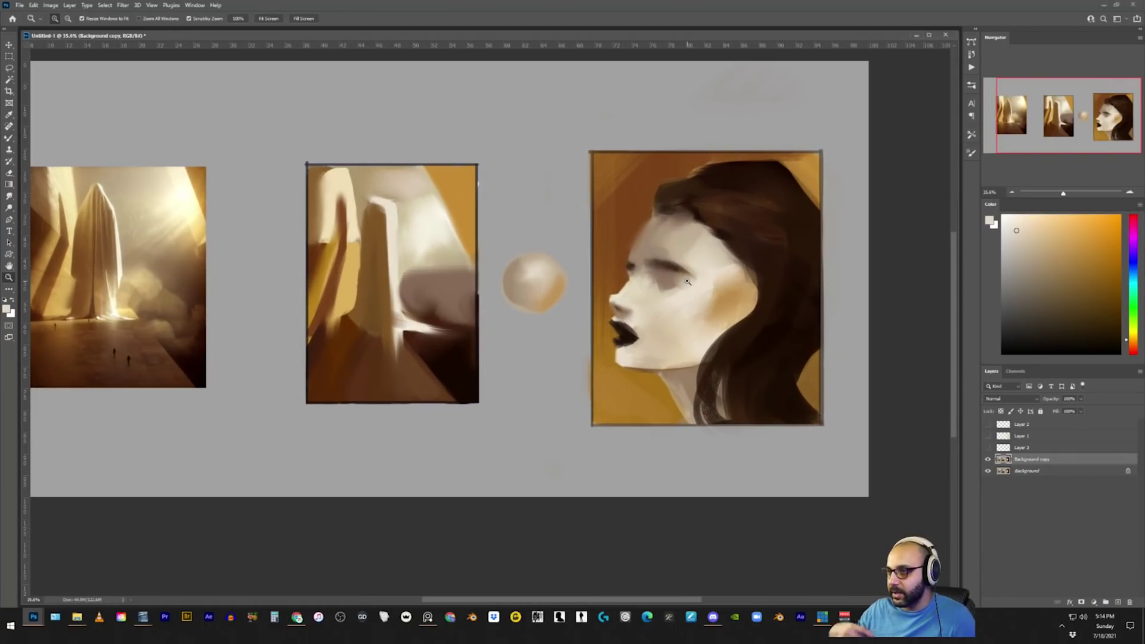
key("ctrl+shift+alt+n")
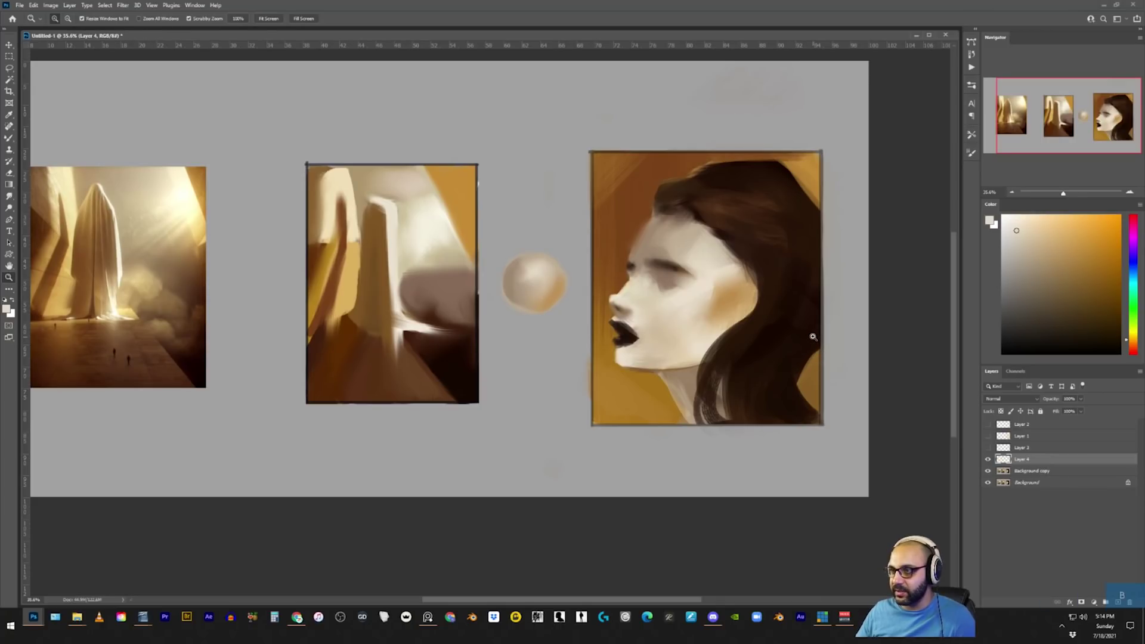
key("b")
key("shift+b")
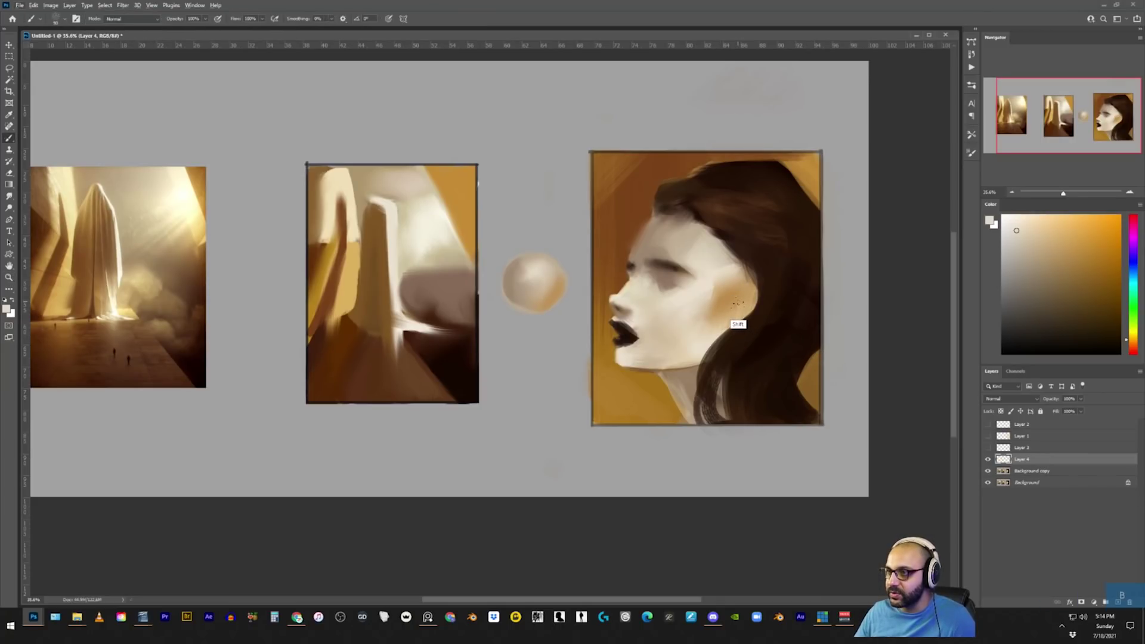
left_click(732, 300, "alt")
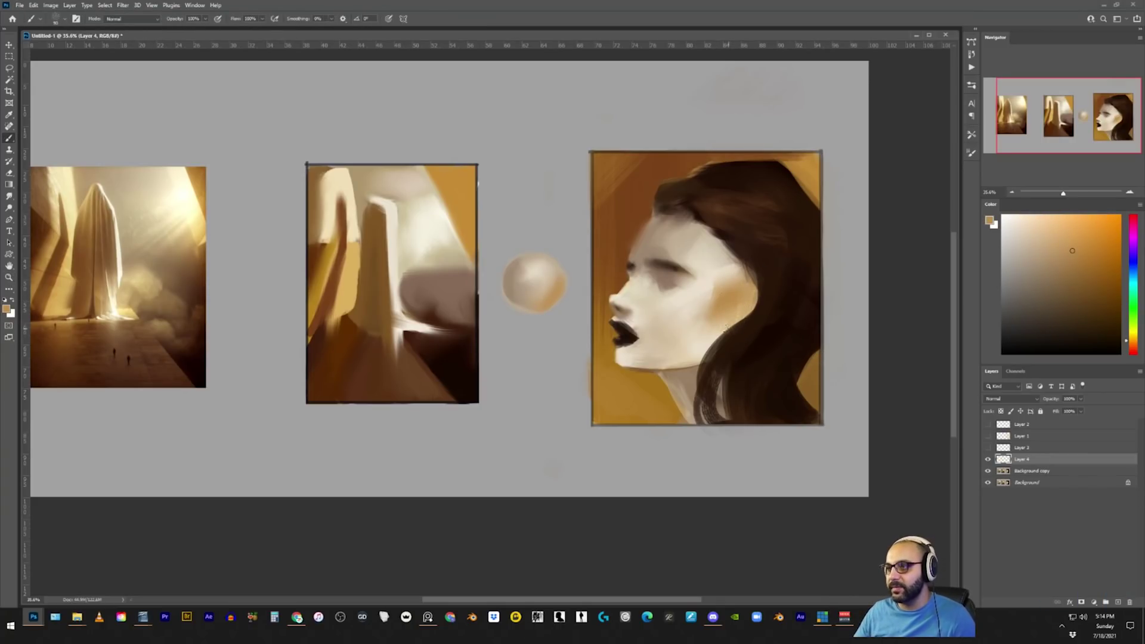
left_click_drag(684, 327, 644, 328)
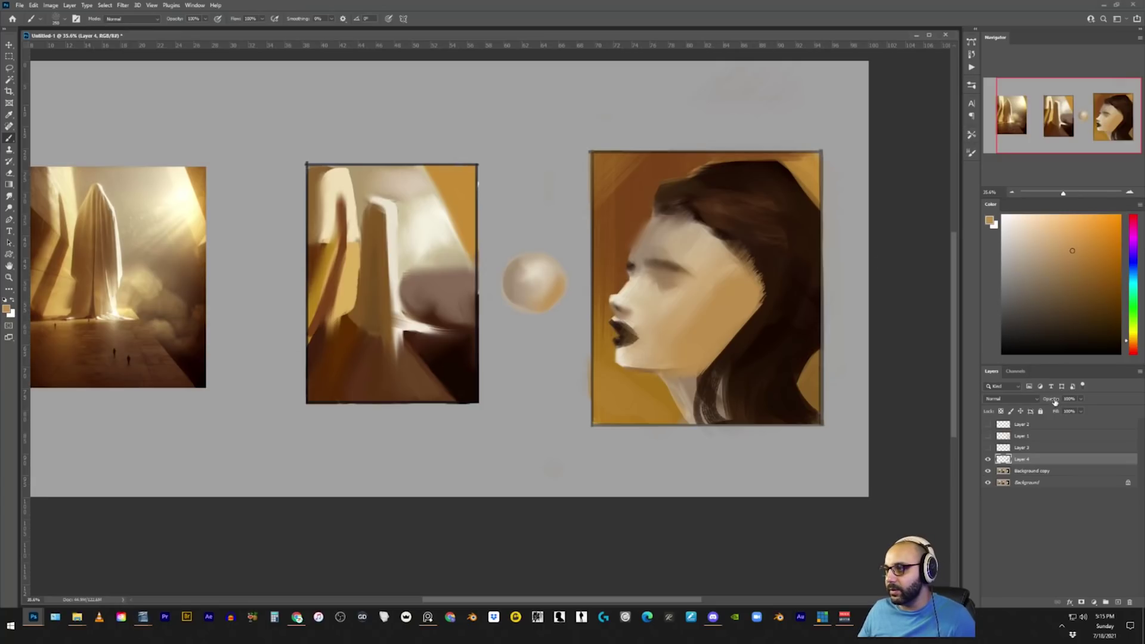
left_click_drag(1052, 400, 1050, 400)
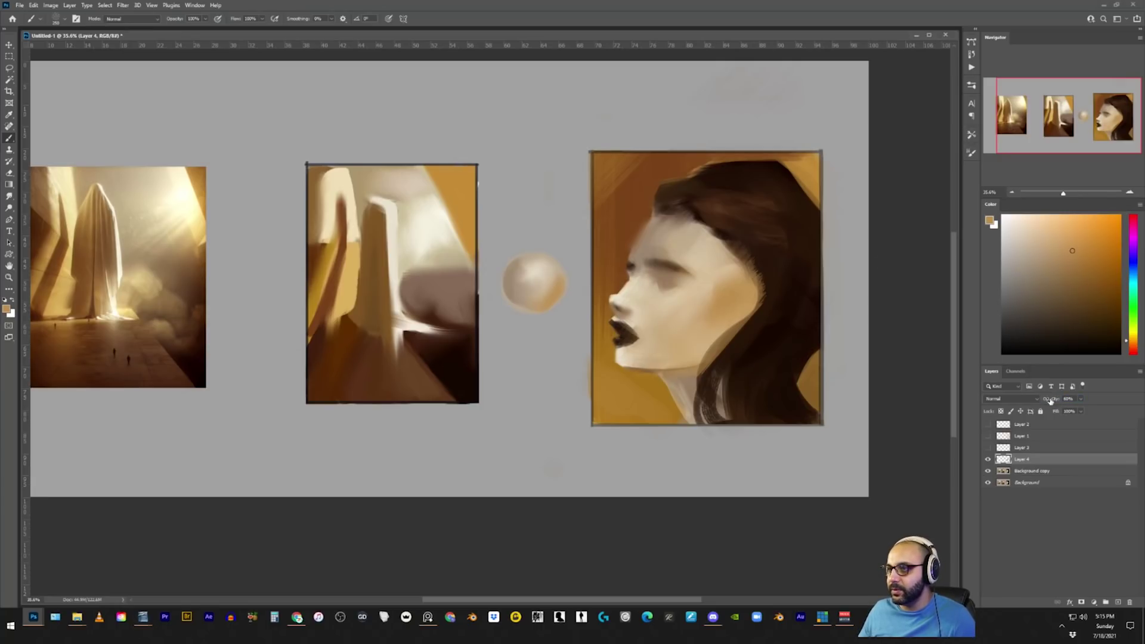
left_click(1014, 399)
left_click(1011, 409)
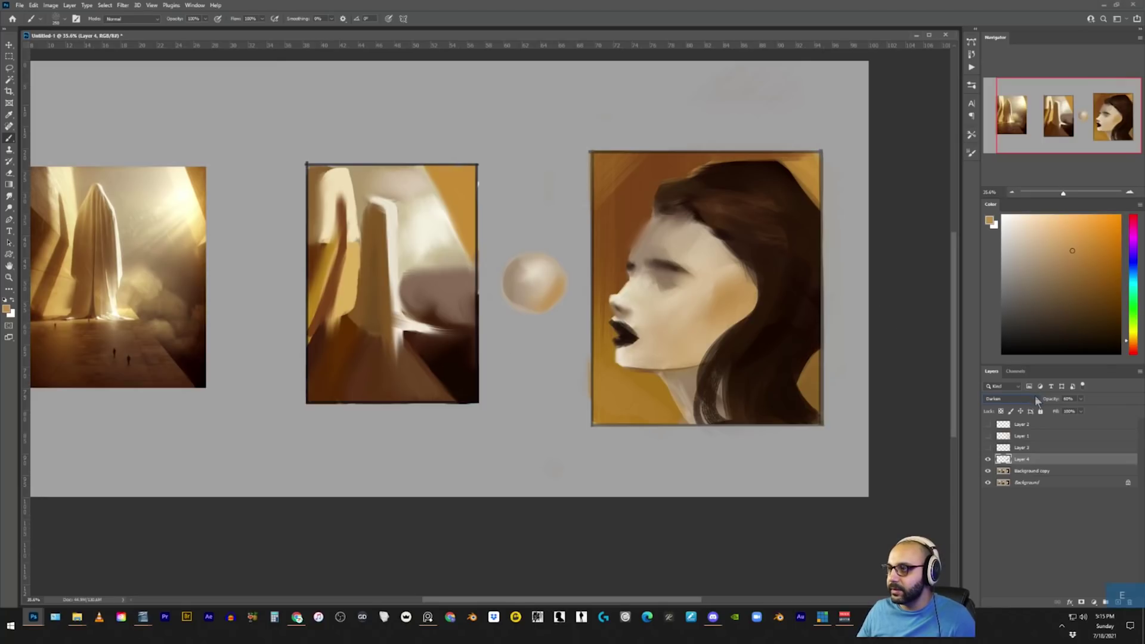
left_click_drag(1067, 398, 1073, 398)
key("e")
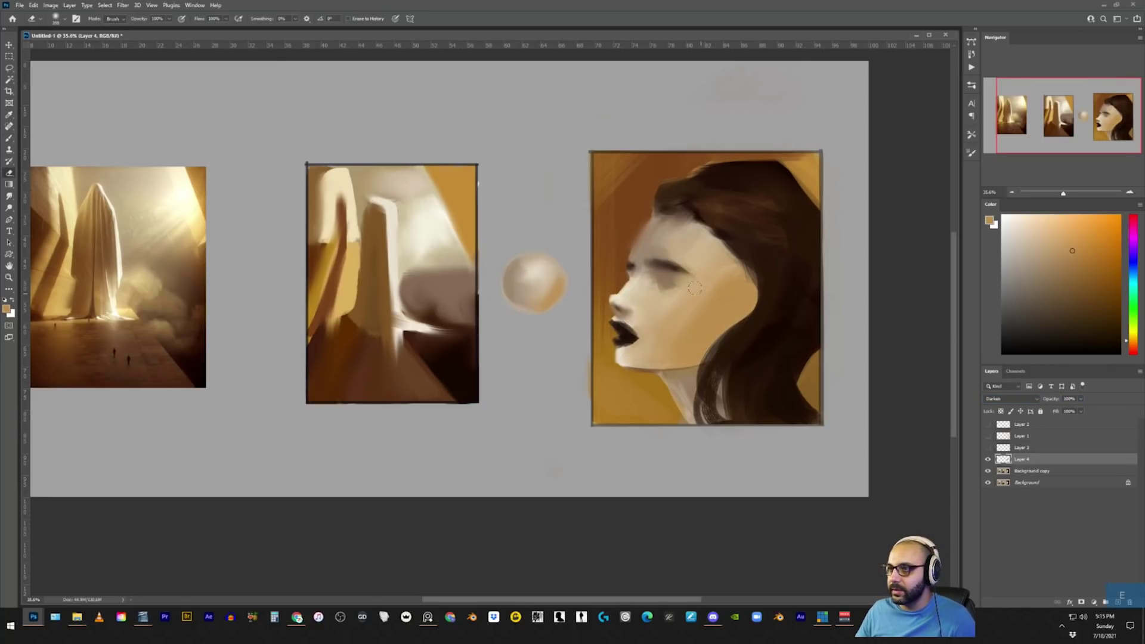
key("Delete")
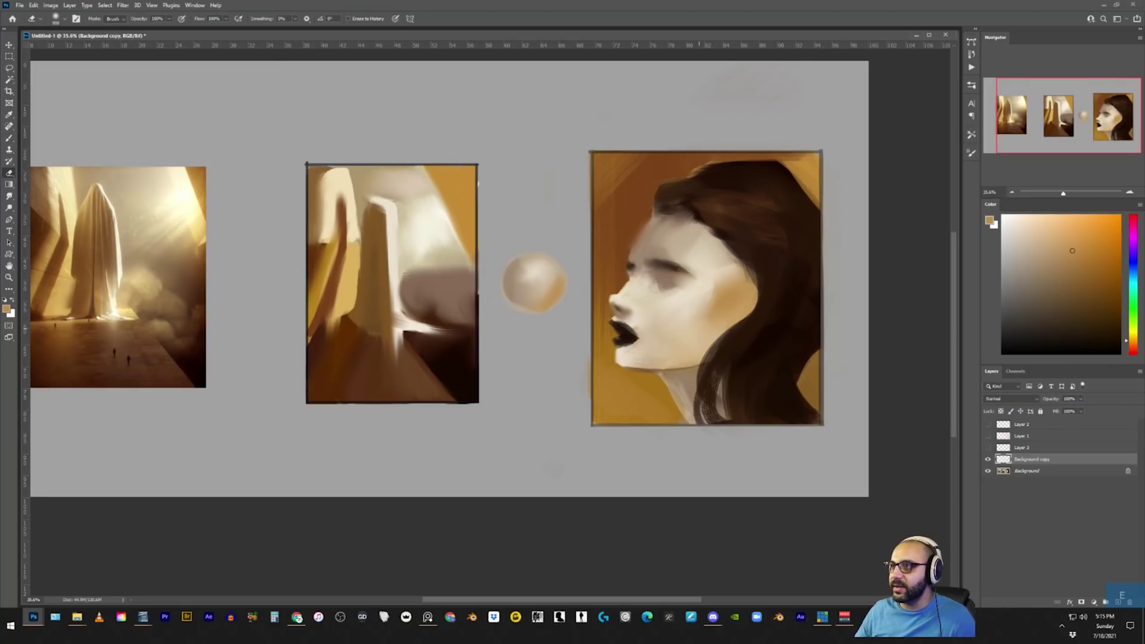
key("b")
key("shift+b")
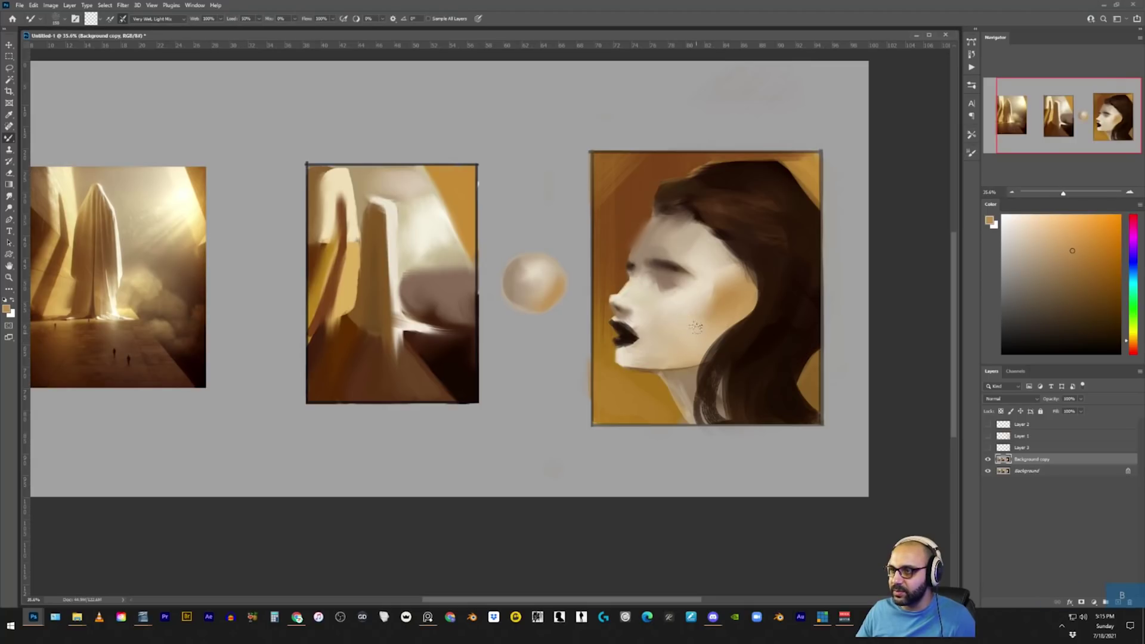
Lighten the peach smear beside the nostril with a sampled lighter skin tone.
scroll(699, 307, "up", 3, "alt")
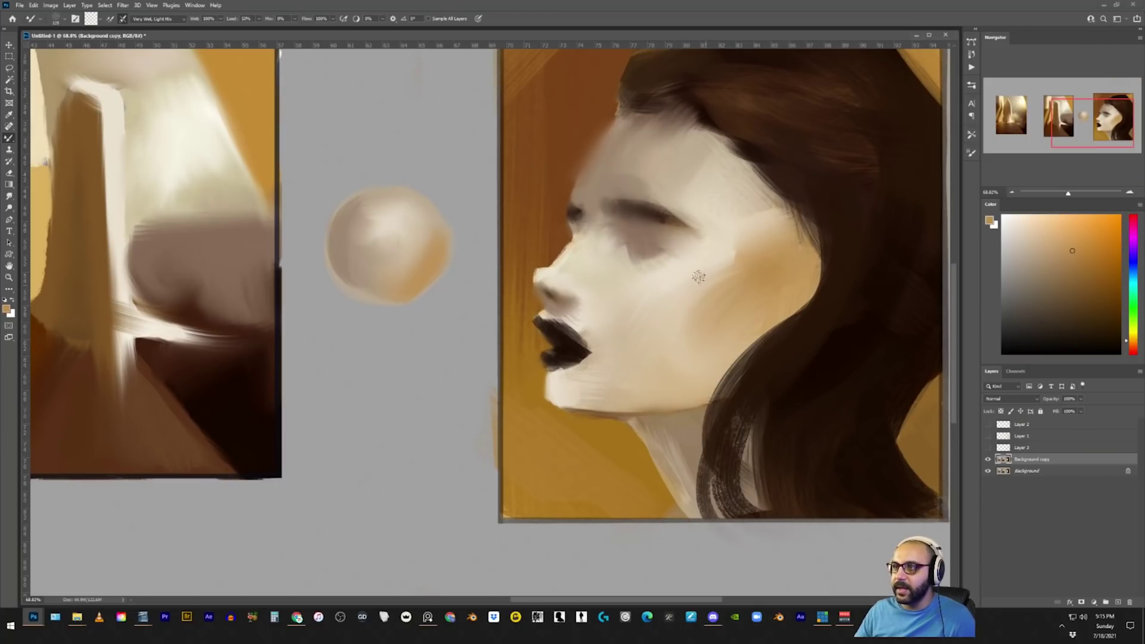
key("shift+b")
key("shift+b")
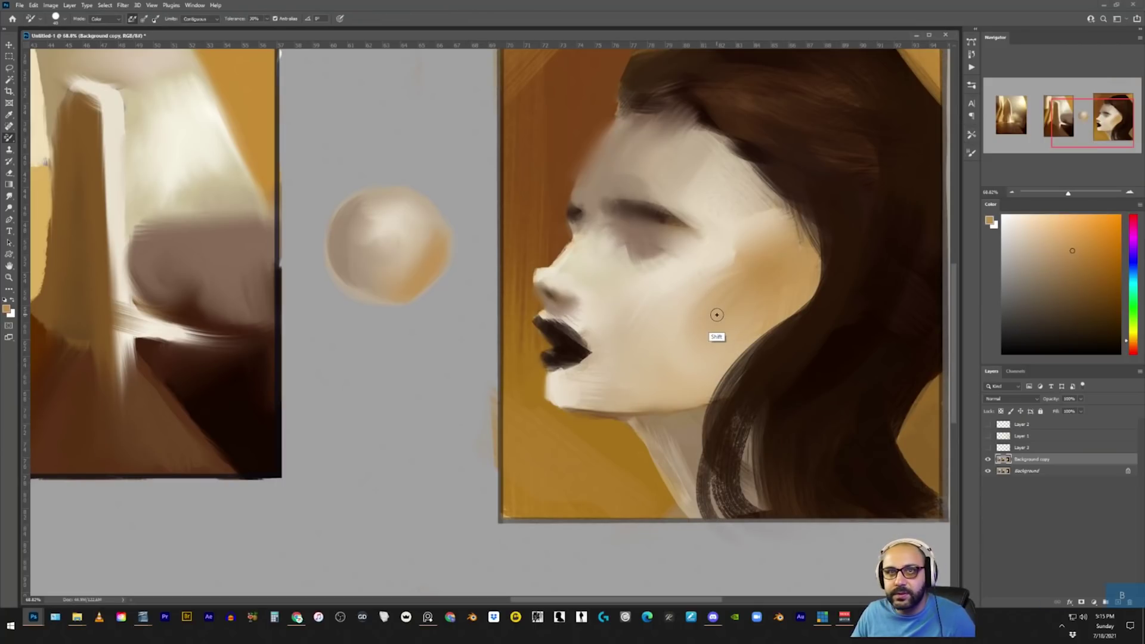
key("shift+b")
key("shift+b")
key("shift+b")
left_click(719, 309, "alt")
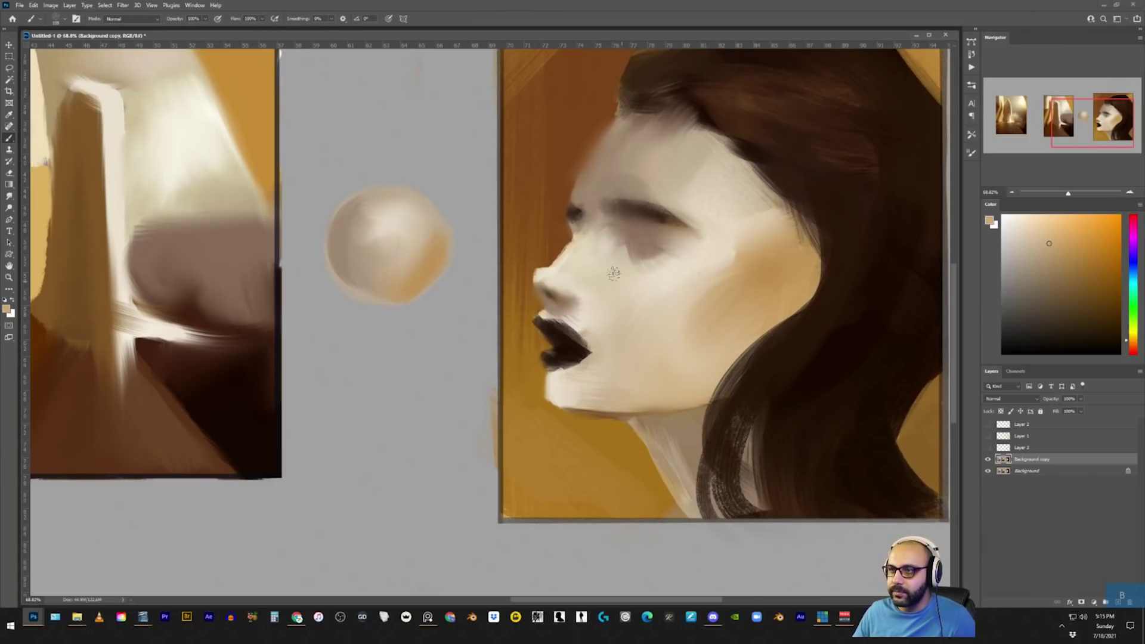
left_click_drag(581, 297, 580, 288)
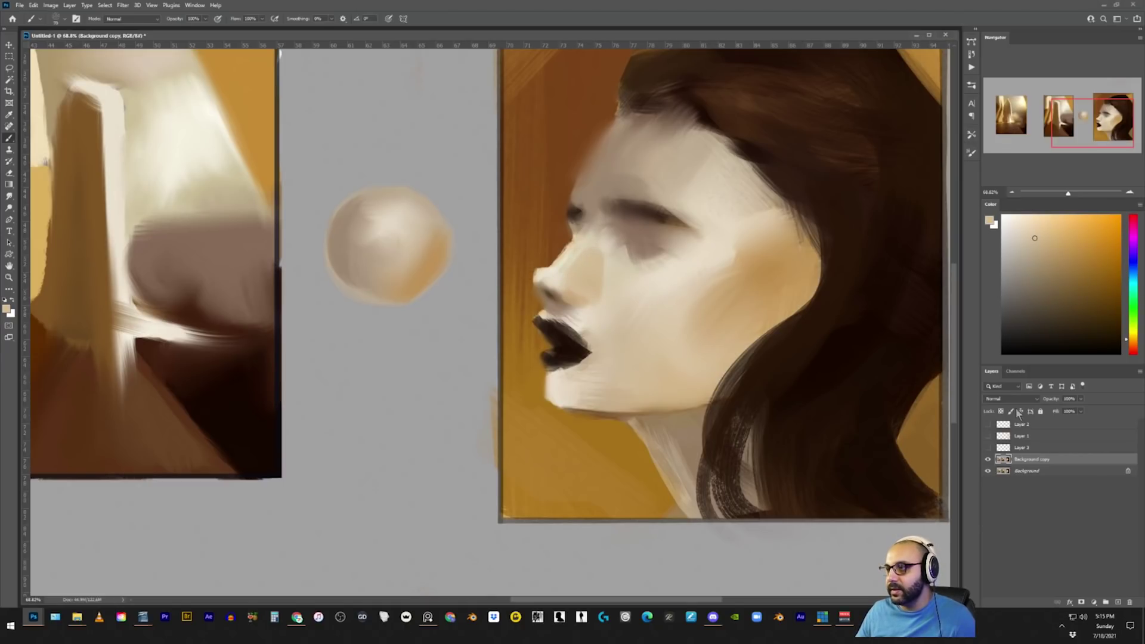
Sketch orange arrow guides of the cheek planes on a new layer, then delete that layer.
key("ctrl+shift+alt+n")
key("b")
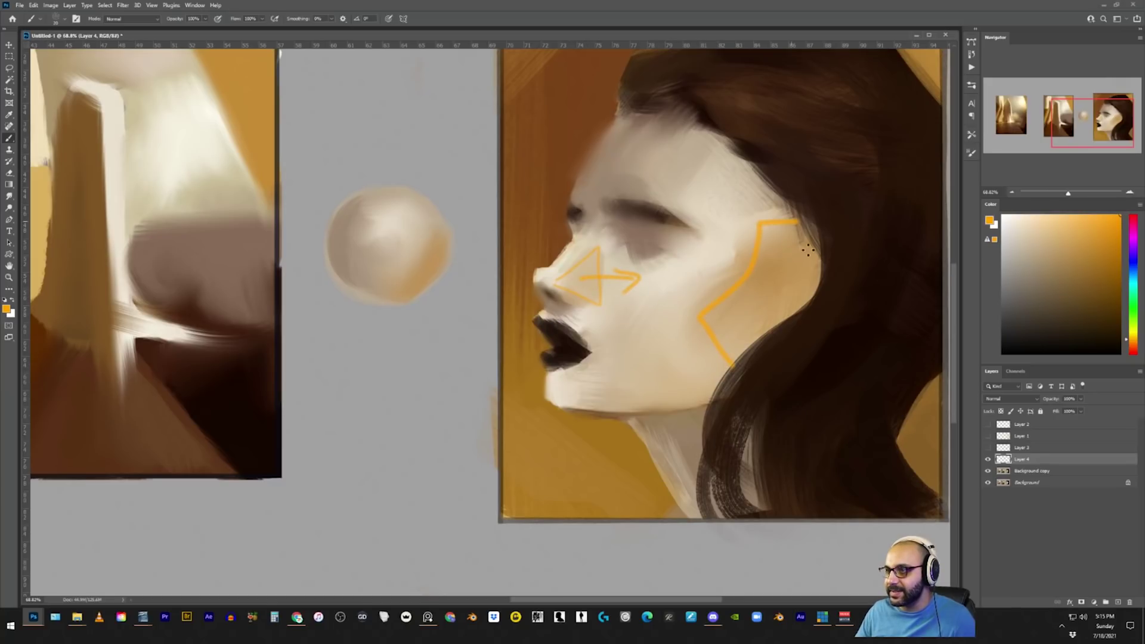
left_click_drag(799, 221, 806, 278)
mouse_move(775, 269)
left_mouse_down()
mouse_move(840, 265)
mouse_move(826, 287)
left_mouse_up()
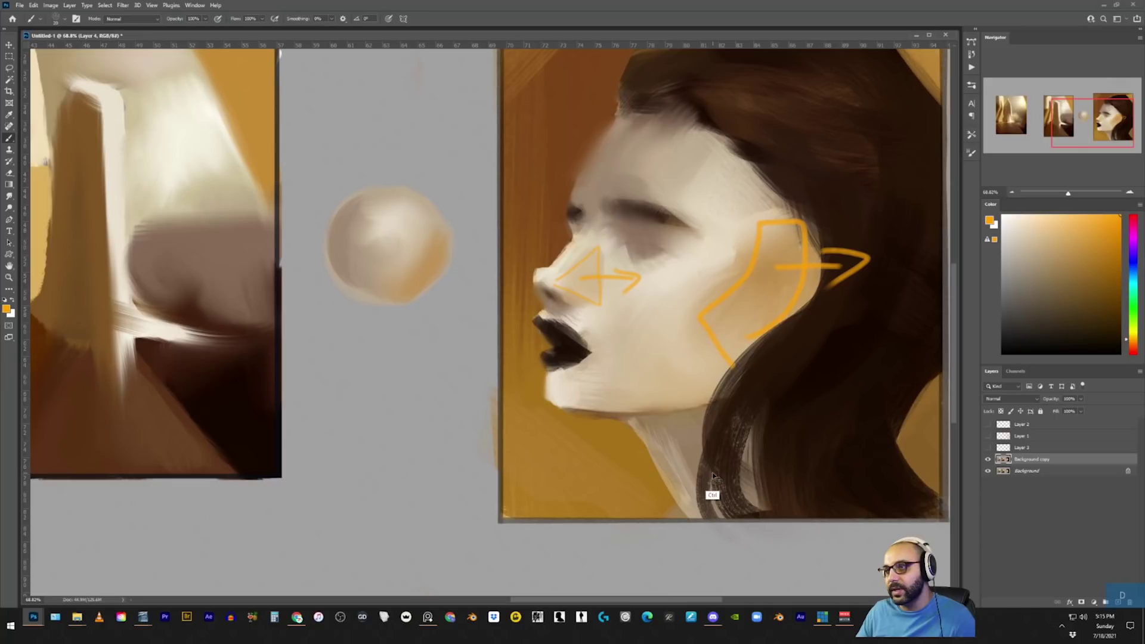
key("Delete")
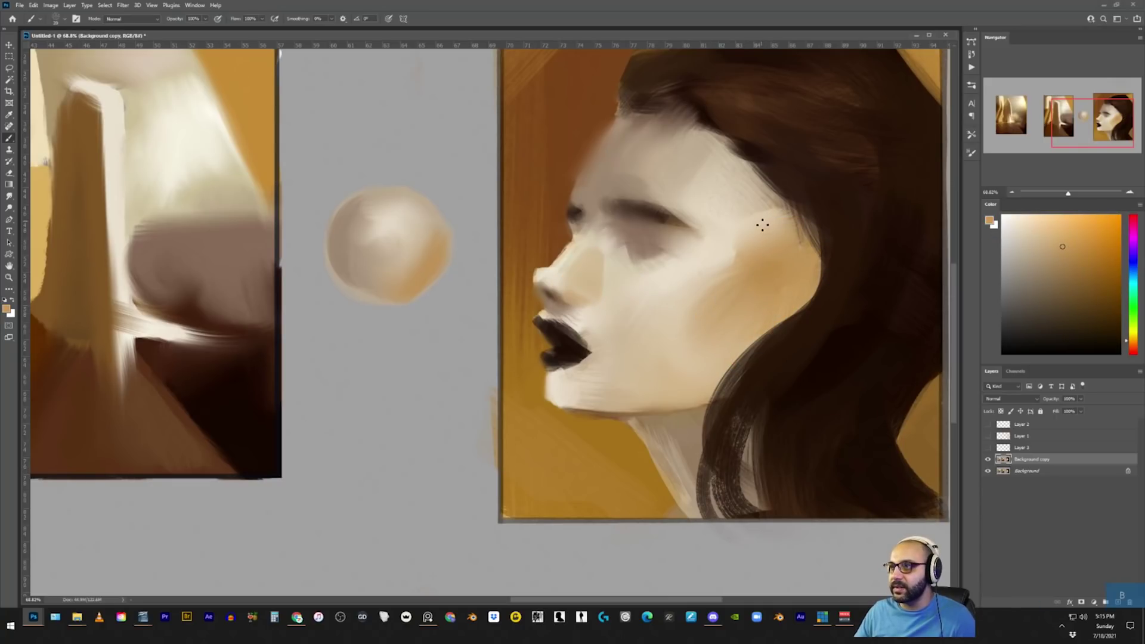
Choose a textured bristle brush preset and paint a first light cheekbone stroke on a new layer.
key("z")
mouse_move(803, 239)
left_mouse_down()
mouse_move(759, 248)
mouse_move(793, 244)
left_mouse_up()
key("b")
right_click(751, 245)
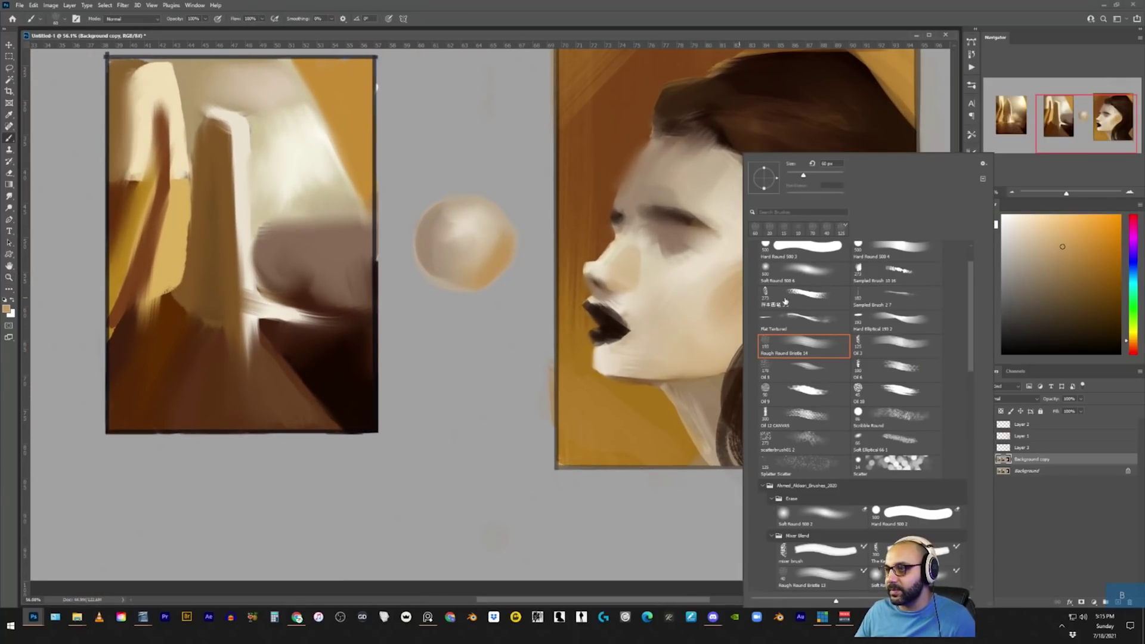
double_click(787, 296)
left_click(724, 225, "alt")
key("ctrl+shift+alt+n")
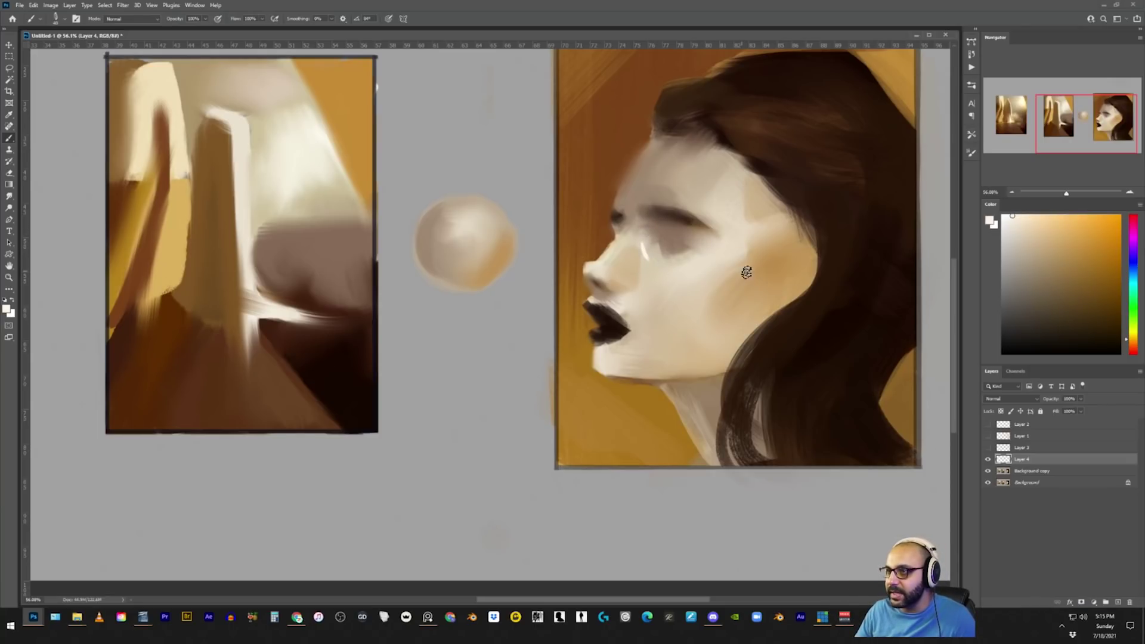
mouse_move(721, 266)
left_mouse_down()
mouse_move(752, 254)
mouse_move(716, 244)
left_mouse_up()
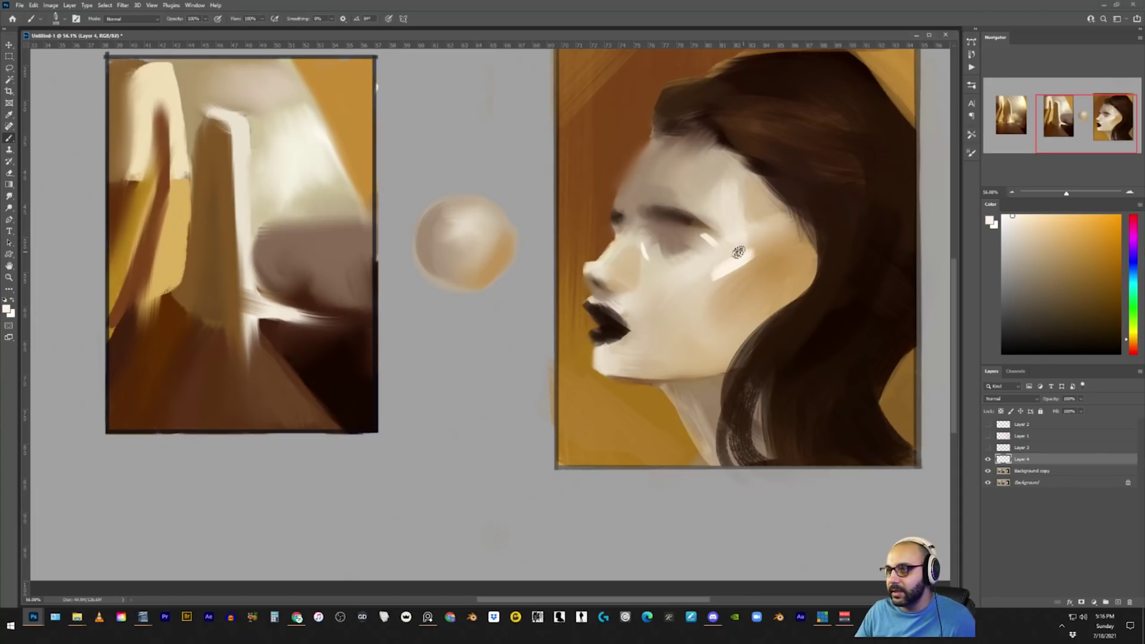
Sample nearby skin tones and add tan and greyish-tan highlight strokes across the cheekbone.
left_click(737, 234, "alt")
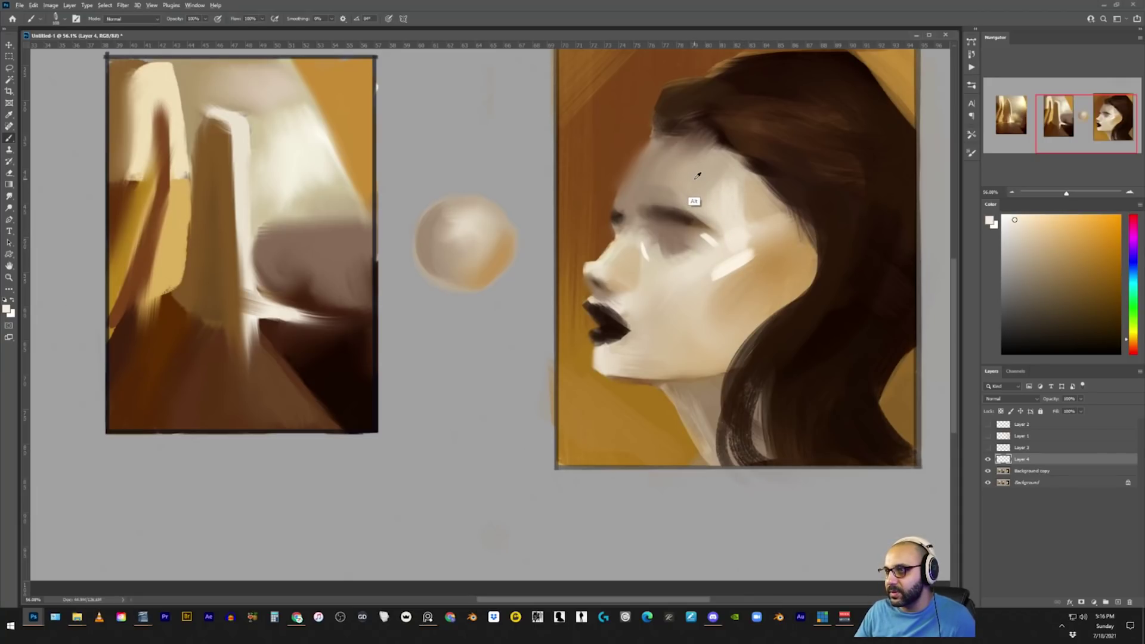
left_click(725, 246, "alt")
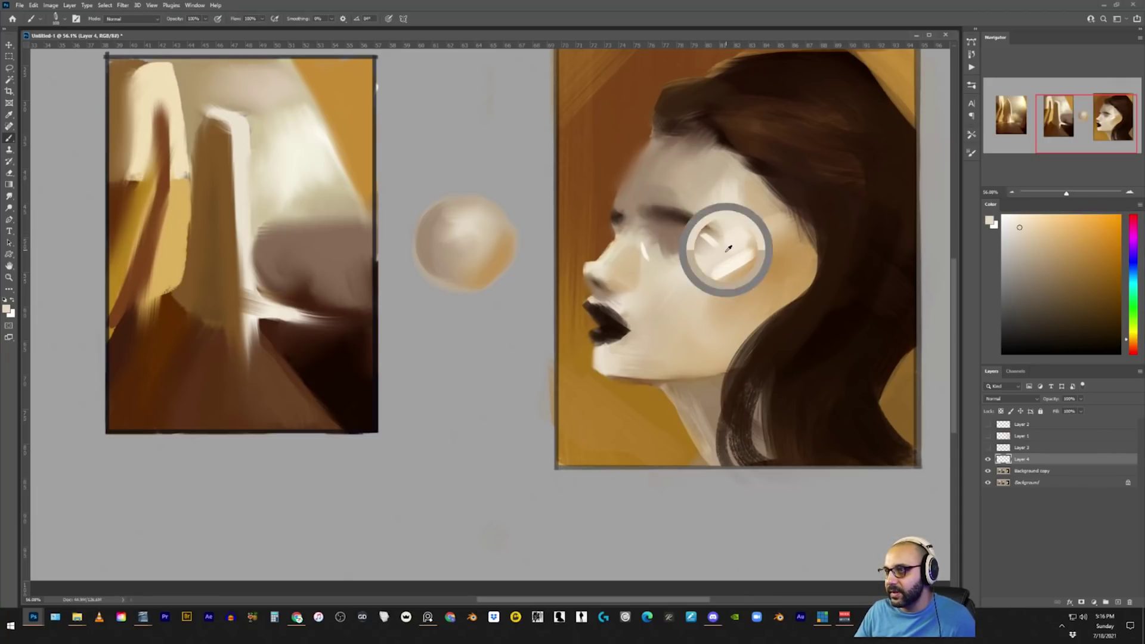
scroll(754, 271, "down", 4)
scroll(775, 259, "up", 5)
left_click(763, 263, "alt")
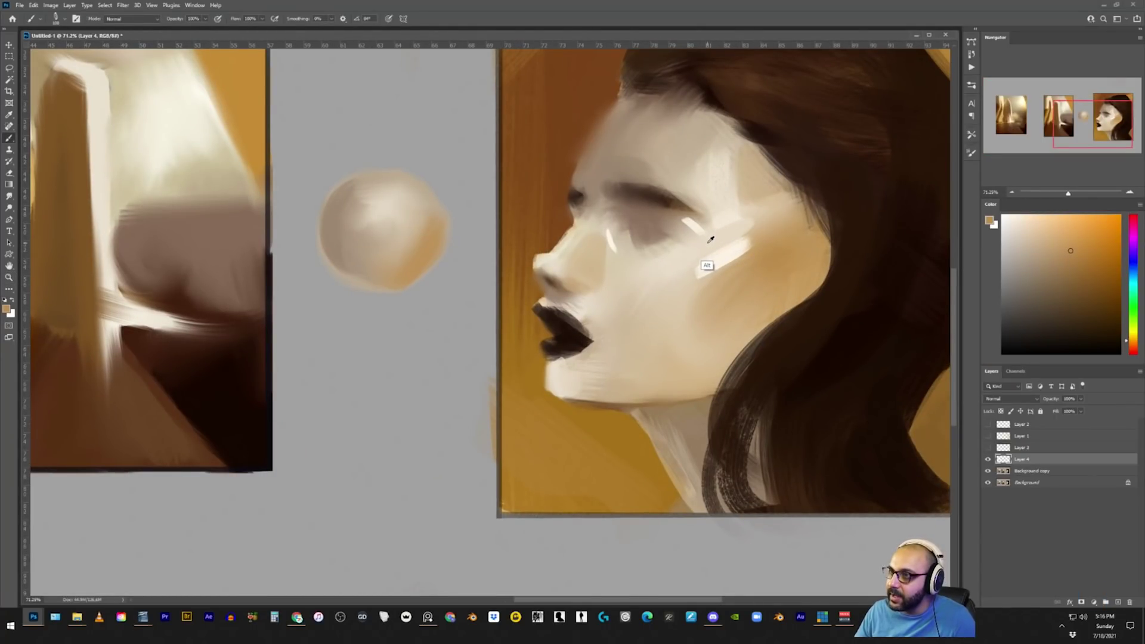
left_click(703, 298, "alt")
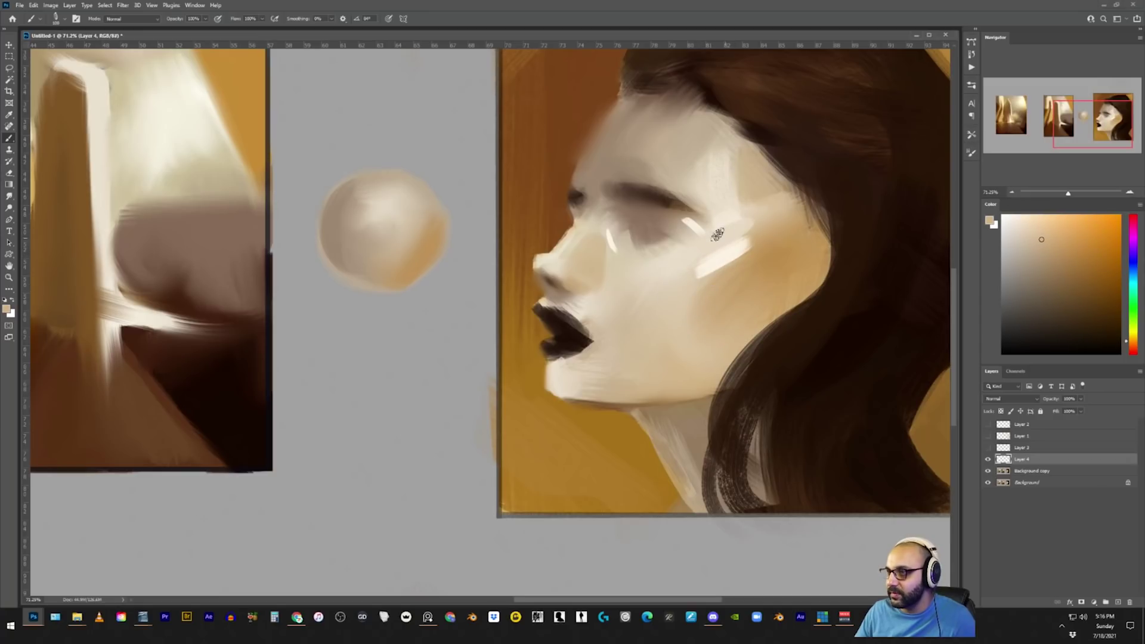
left_click_drag(725, 231, 692, 257)
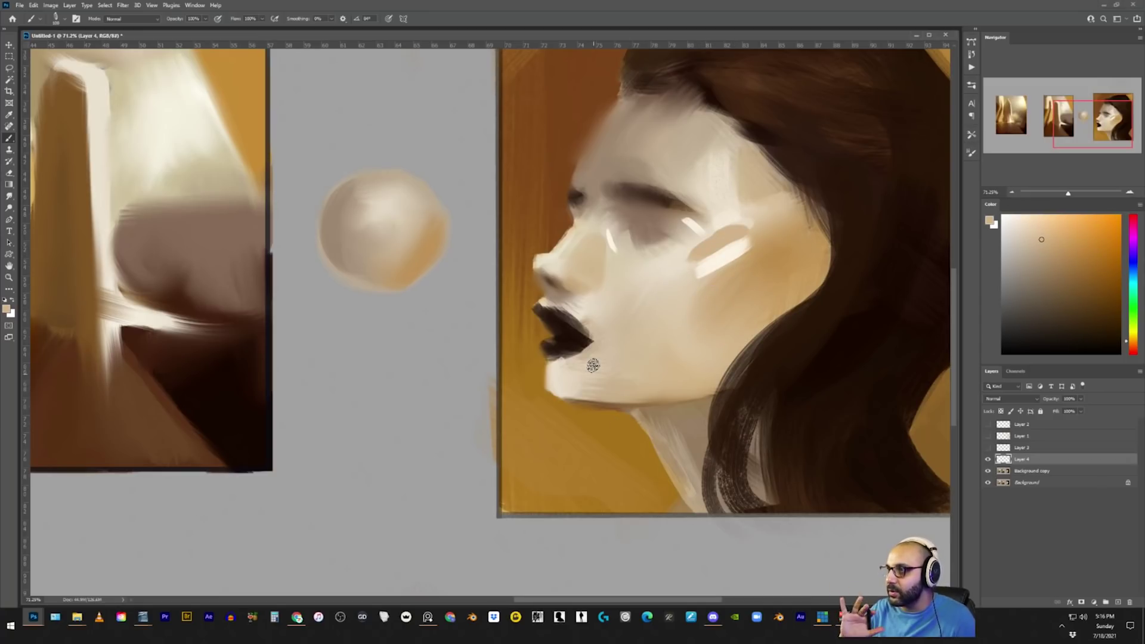
left_click(602, 165, "alt")
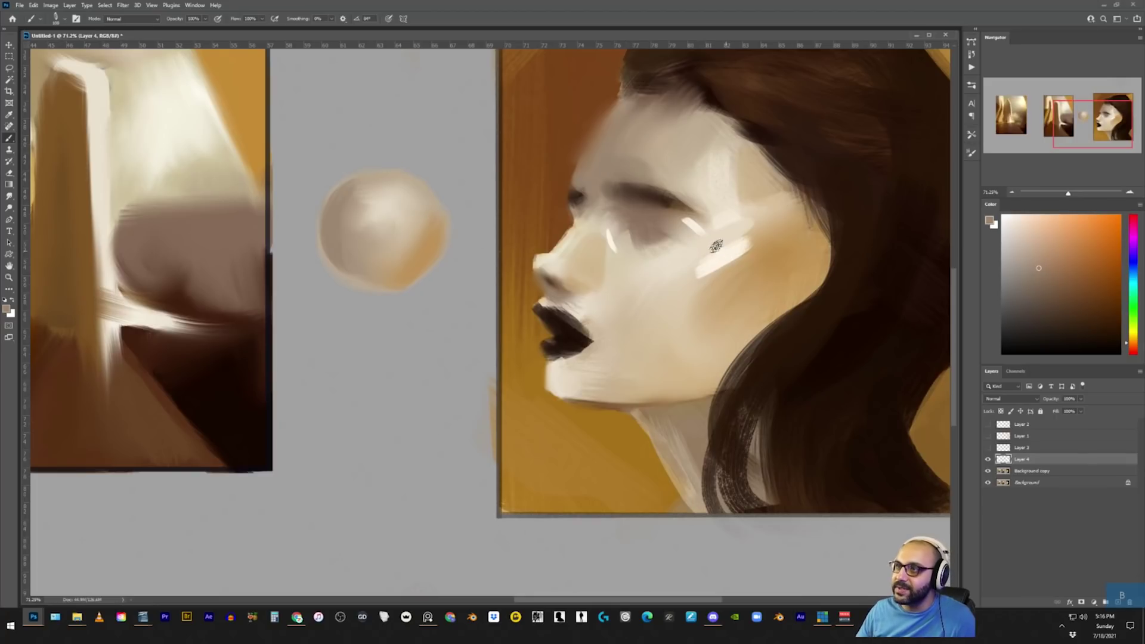
left_click_drag(724, 235, 691, 258)
Try a white patch on the lower cheek, then undo it.
key("x")
mouse_move(703, 324)
left_mouse_down()
mouse_move(644, 346)
mouse_move(724, 316)
left_mouse_up()
key("ctrl+z")
key("z")
key("b")
Sample face and cheek tones, merge the highlight layer down with Ctrl+E, and zoom into the cheek.
left_click(691, 201, "alt")
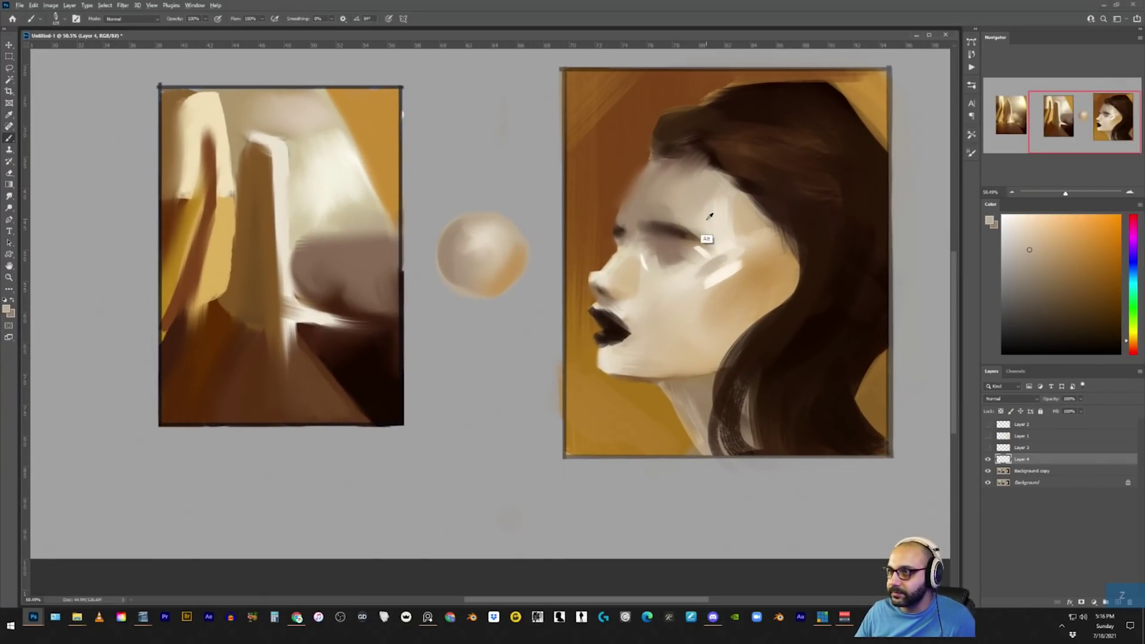
left_click(707, 220, "alt")
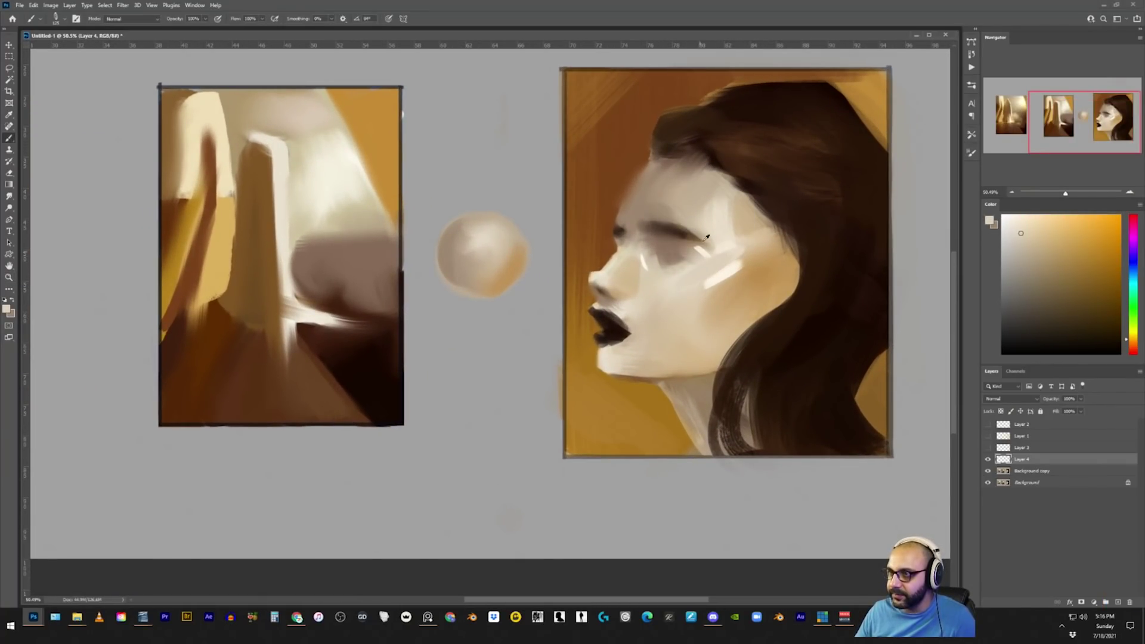
left_click(692, 222, "alt")
left_click(703, 276, "alt")
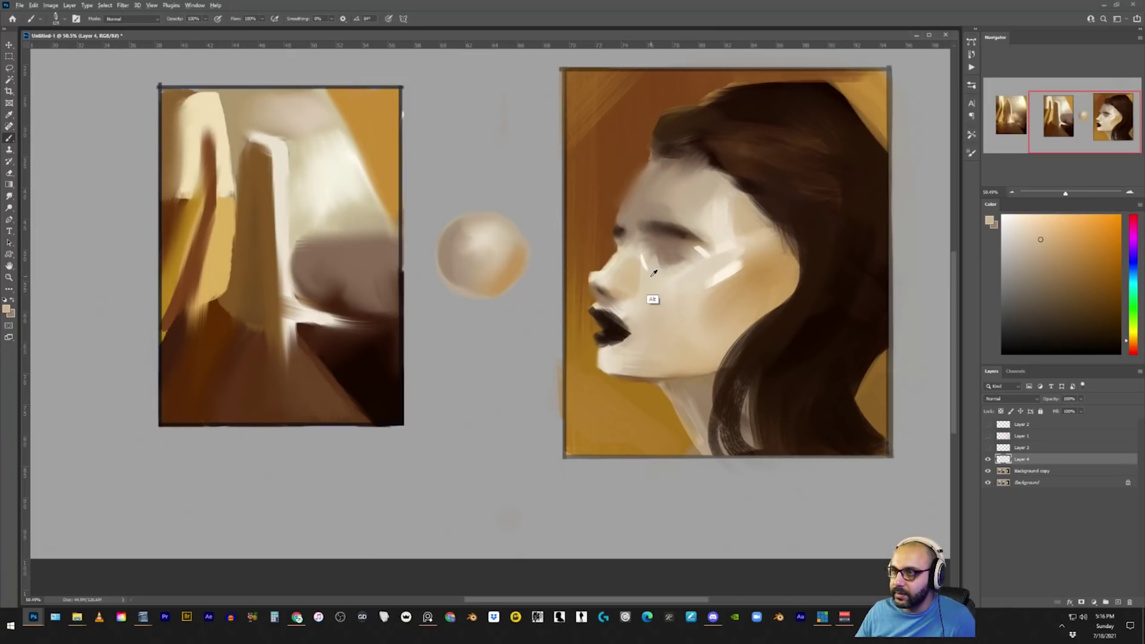
left_click(726, 274, "alt")
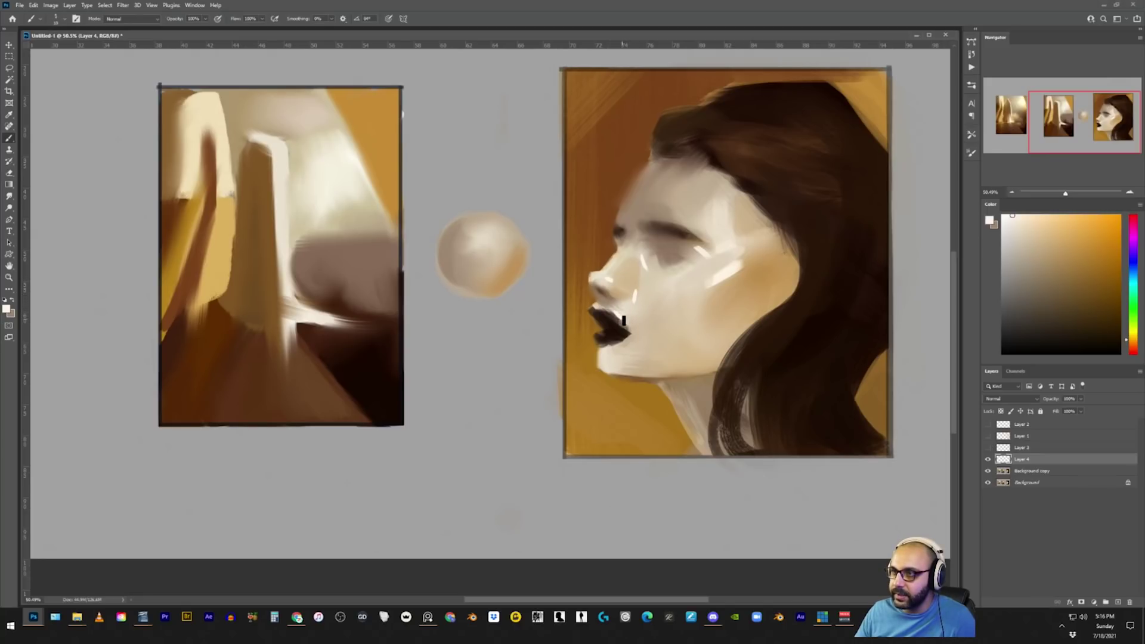
key("ctrl+e")
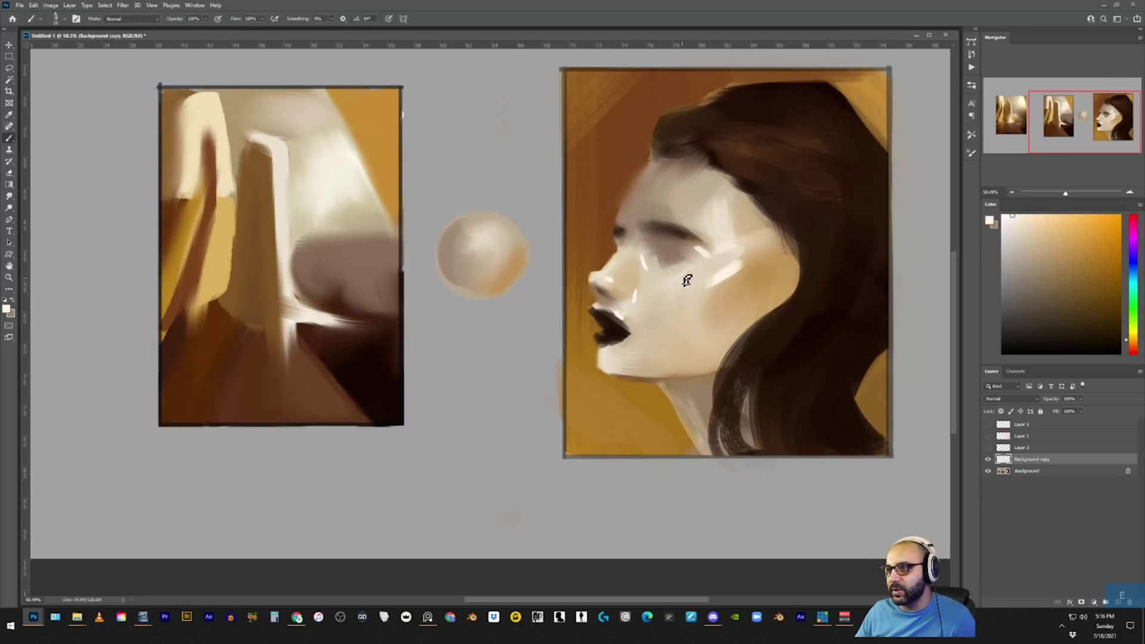
key("z")
left_click_drag(689, 266, 734, 265)
key("b")
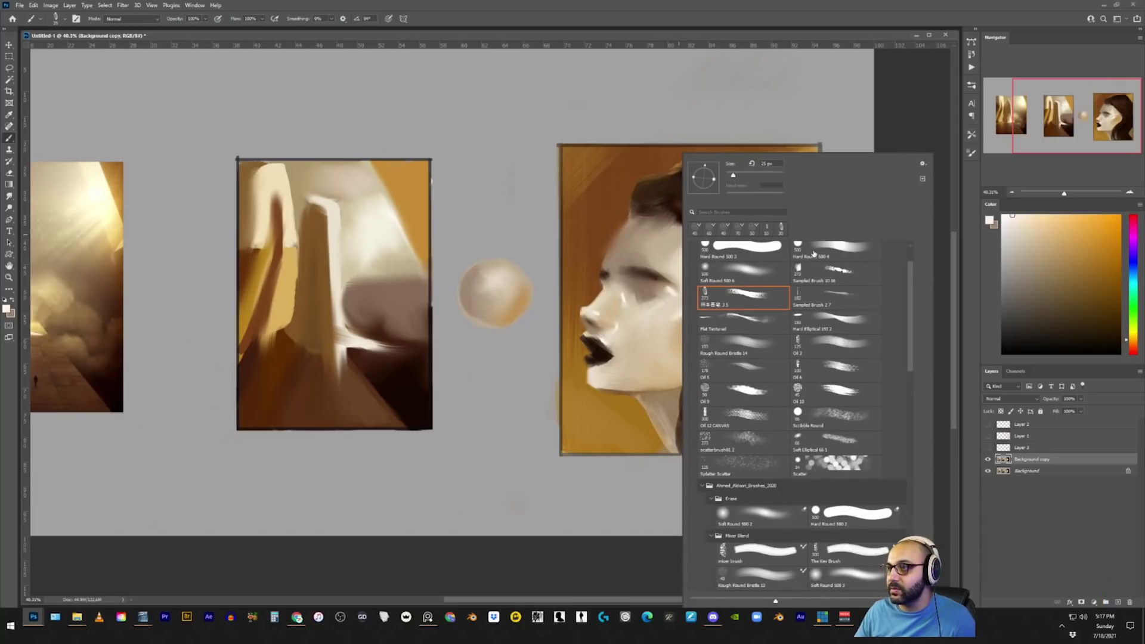
Select the Soft Round 500 preset and sample dark brown, beige and orange-brown face colours for blending.
double_click(754, 272)
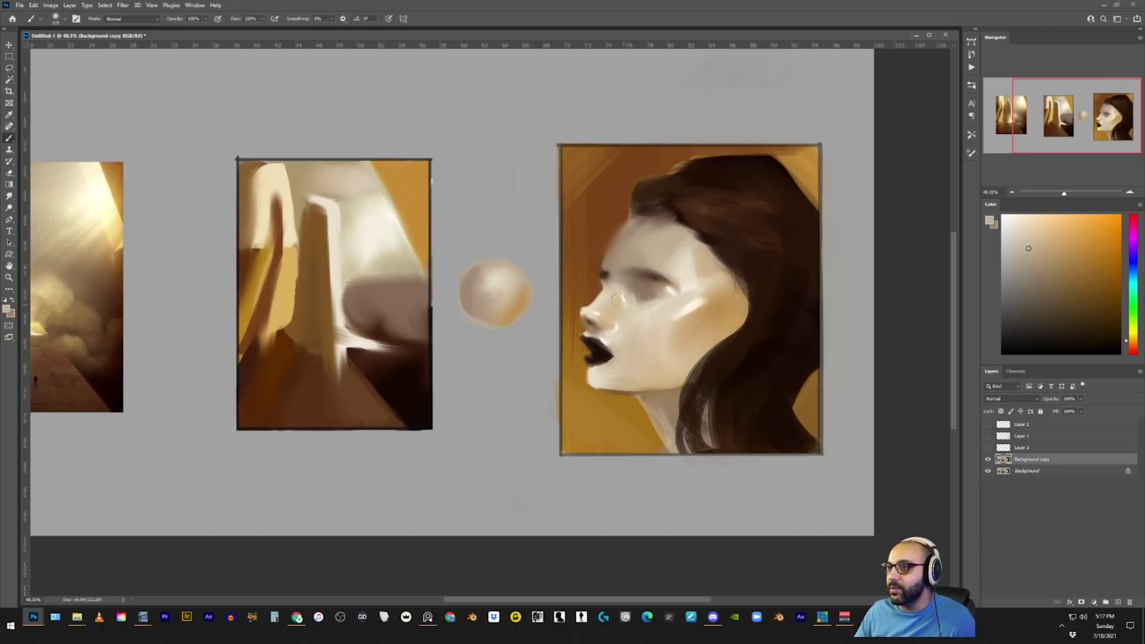
left_click(626, 261, "alt")
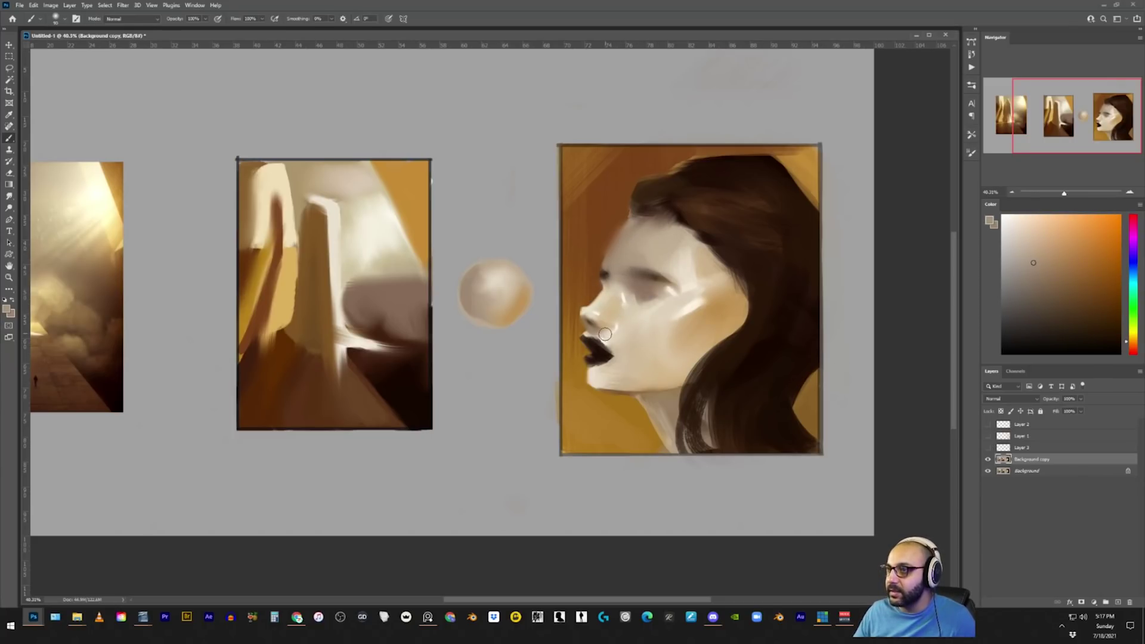
left_click(608, 277, "alt")
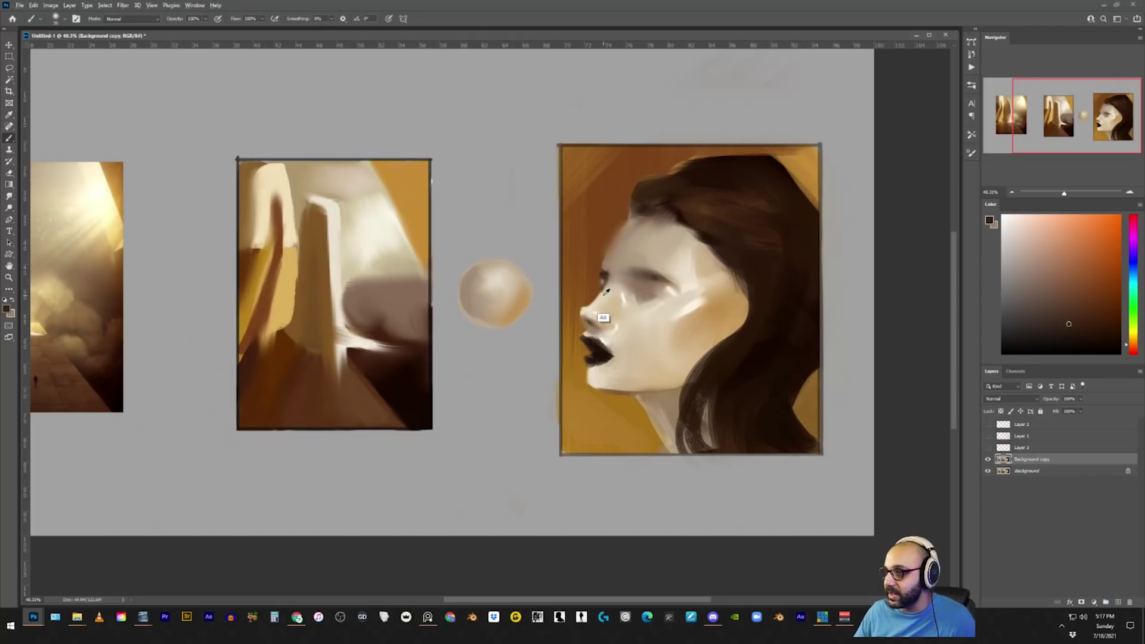
left_click(606, 292, "alt")
left_click(605, 328, "alt")
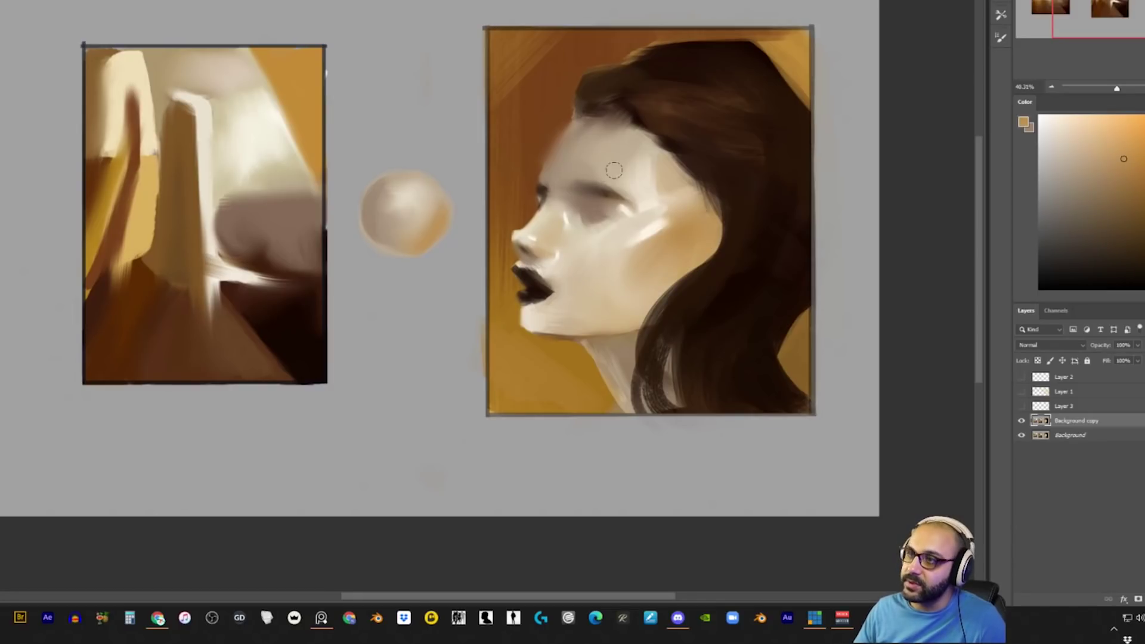
left_click(681, 261, "alt")
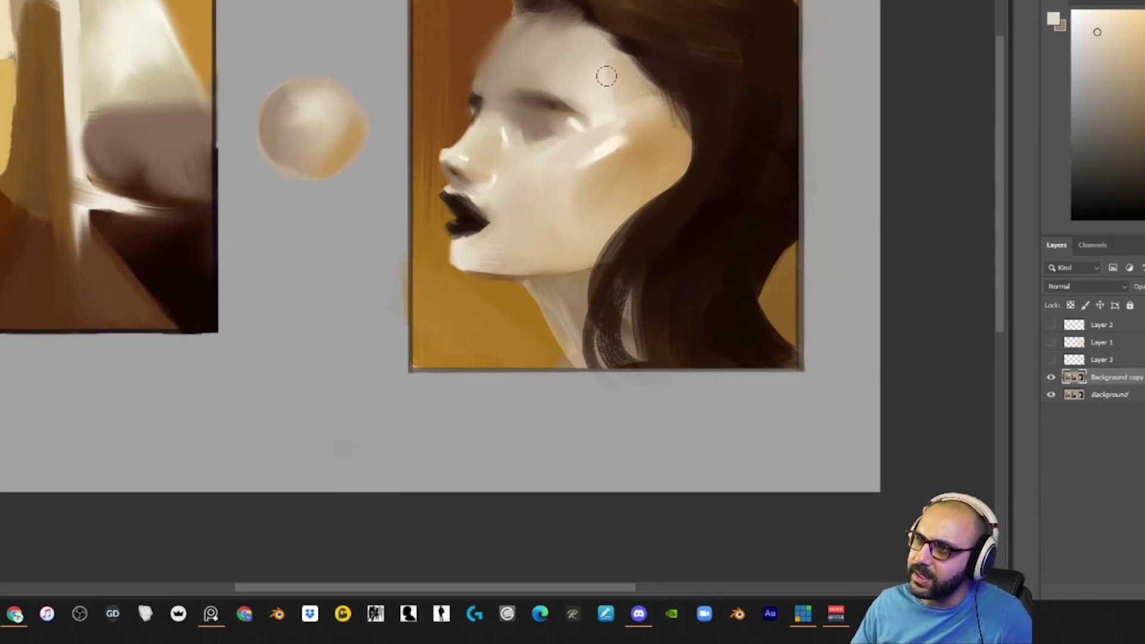
Toggle the Background copy layer to compare against the original study, zoom out, then bring up Discord.
left_click(668, 68, "alt")
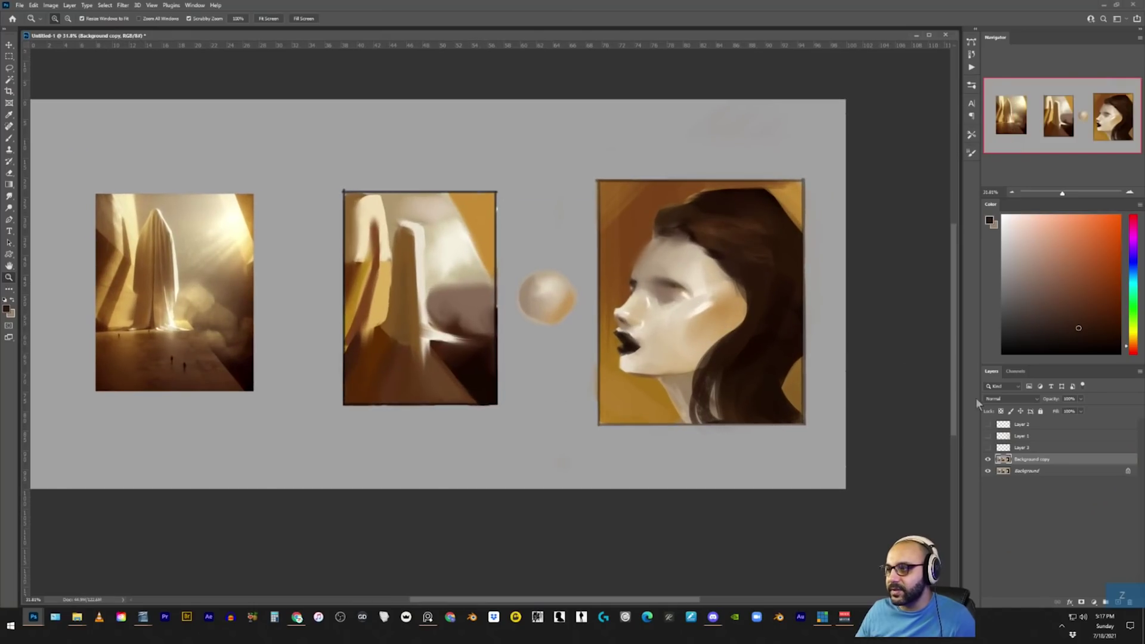
key("ctrl+plus")
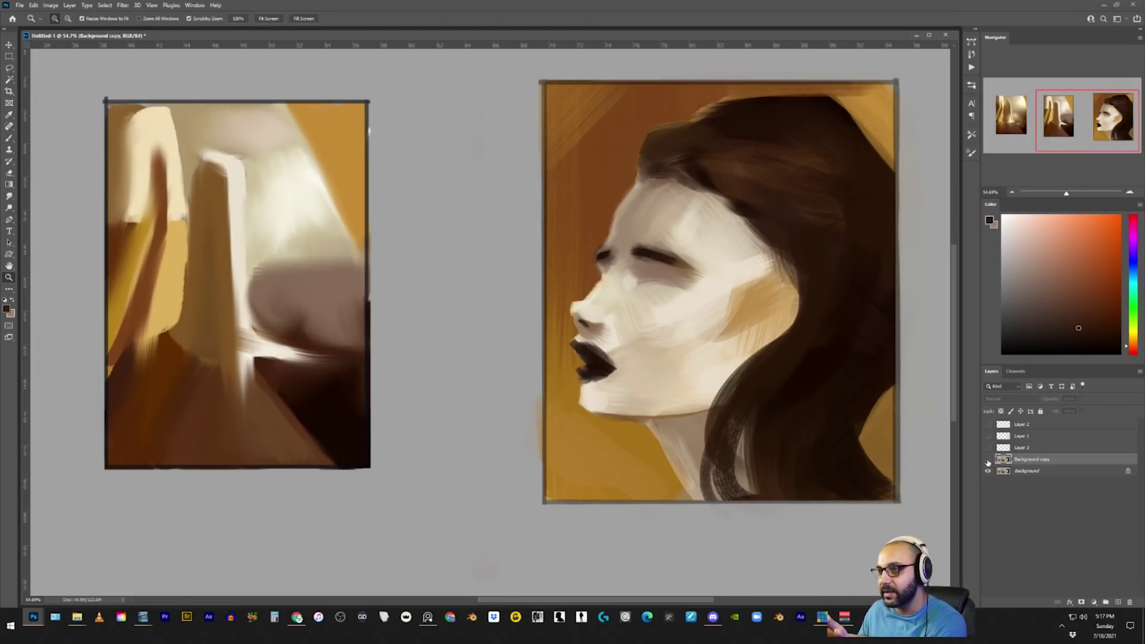
left_click(988, 460)
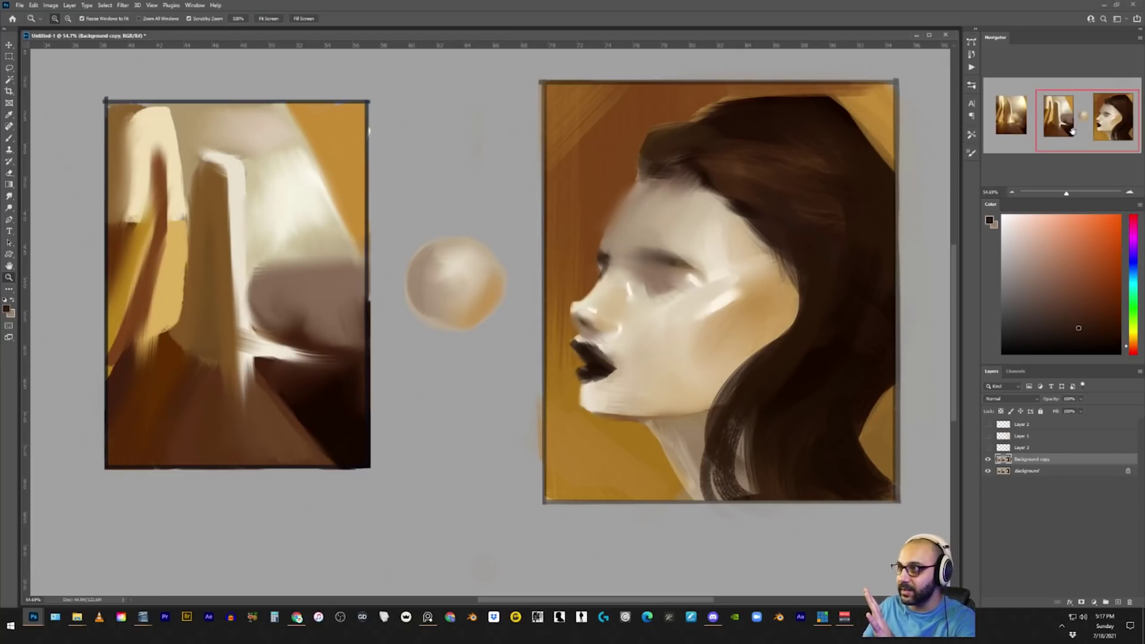
mouse_move(1071, 130)
left_mouse_down()
mouse_move(1051, 132)
mouse_move(1066, 125)
left_mouse_up()
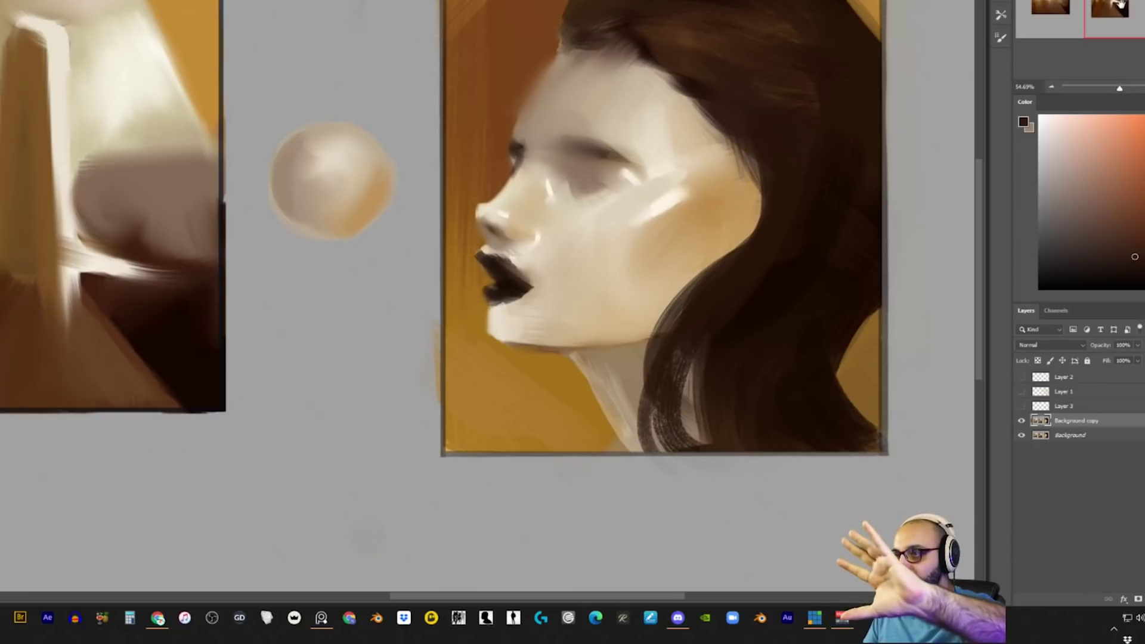
left_click(833, 153, "alt")
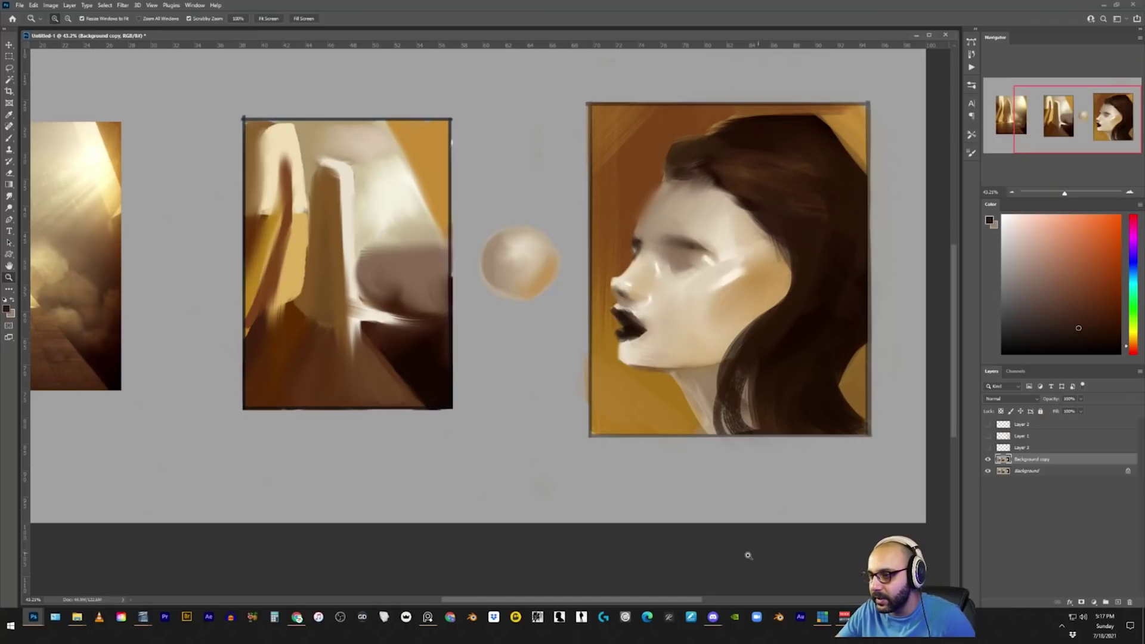
left_click(713, 618)
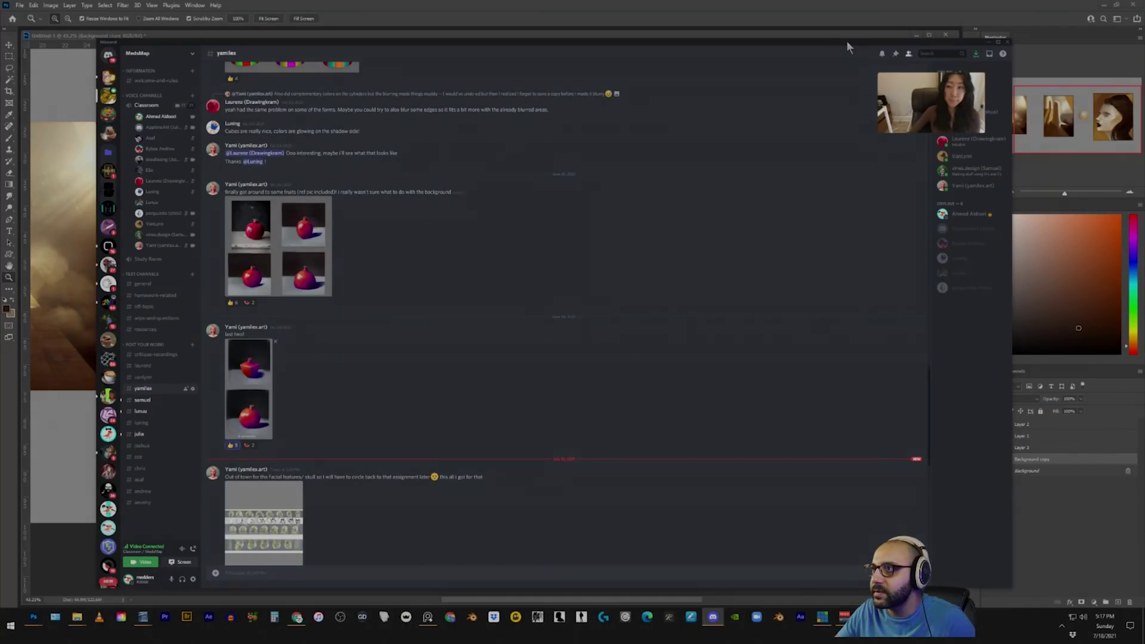